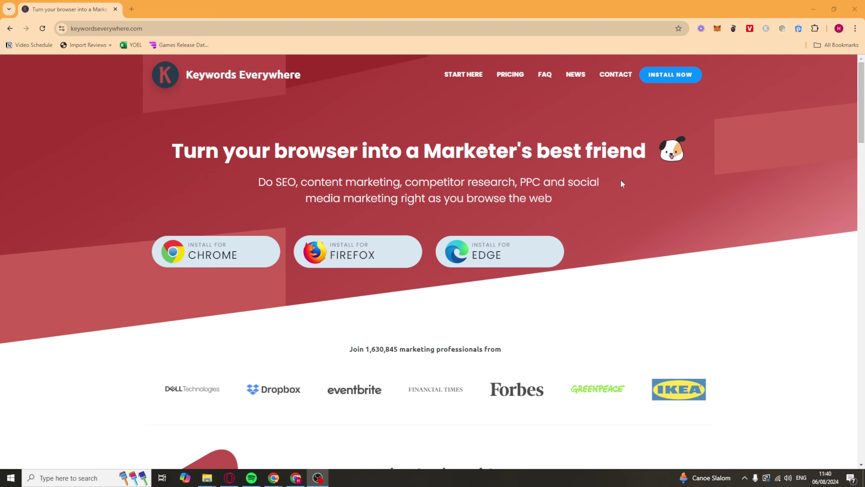
# Step: View the Keywords Everywhere Chrome Web Store listing, then return to the keywordseverywhere.com tab
pyautogui.scroll(-10, 622, 184)
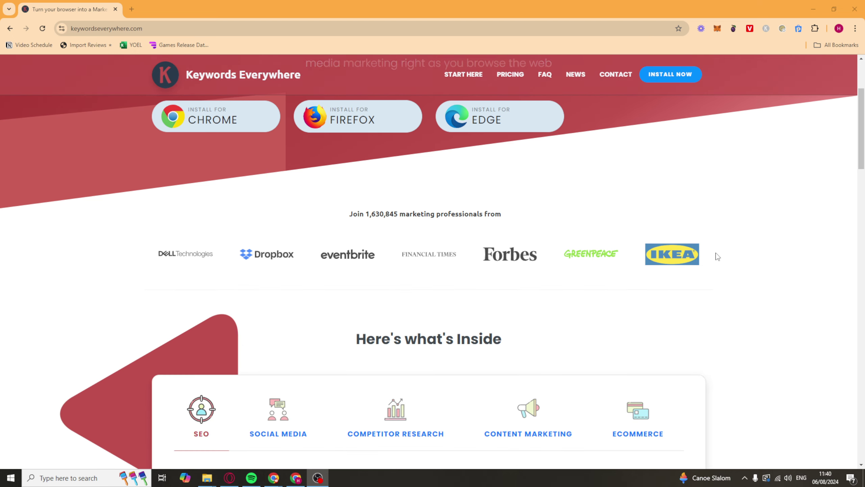
pyautogui.scroll(-7, 761, 195)
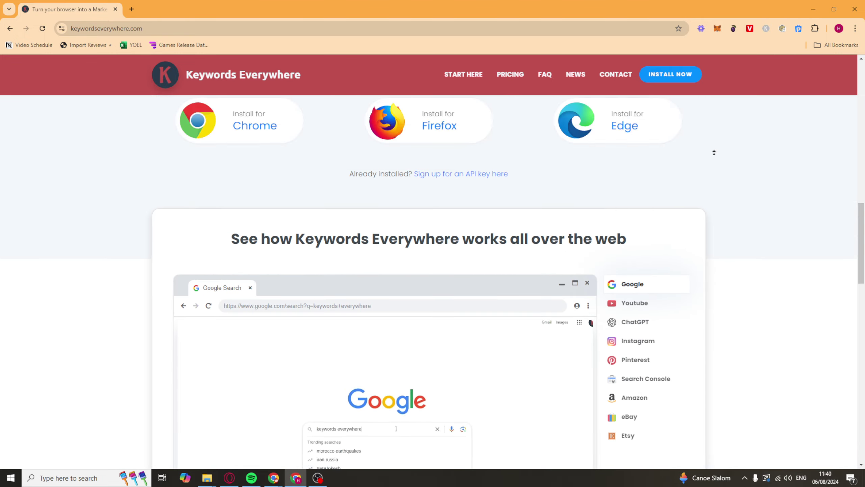
pyautogui.scroll(17, 713, 150)
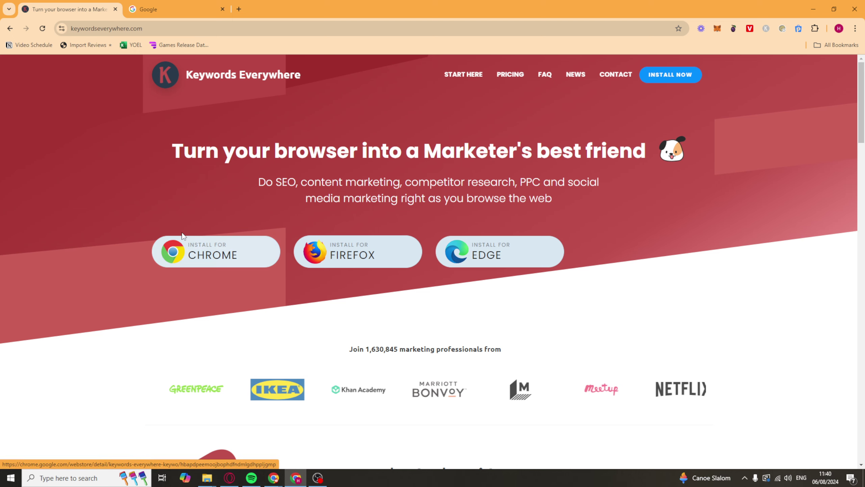
pyautogui.click(222, 249)
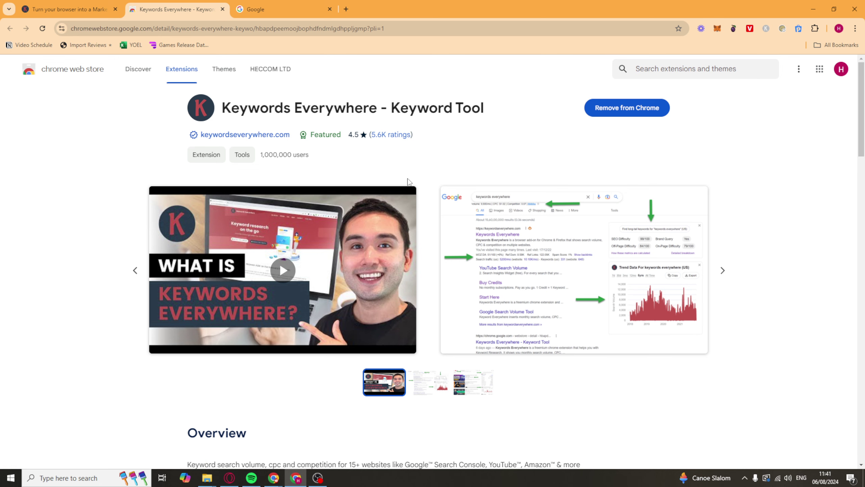
pyautogui.click(65, 10)
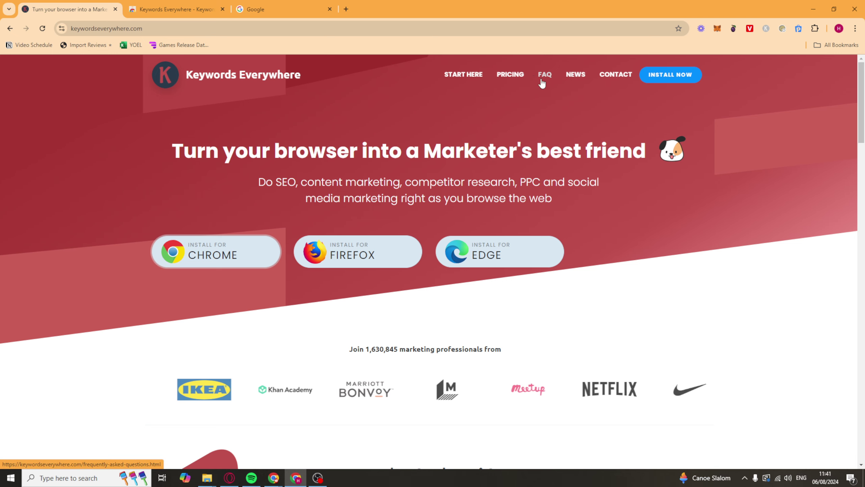
pyautogui.scroll(-4, 337, 221)
pyautogui.scroll(4, 337, 221)
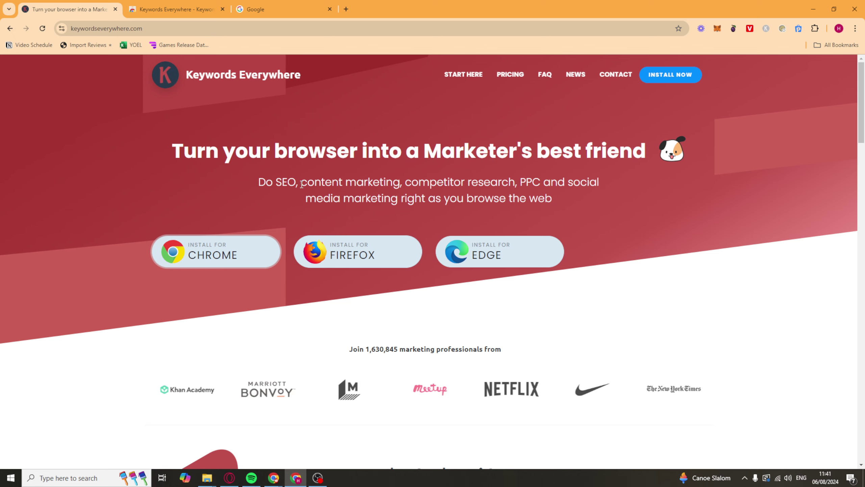
# Step: On the Google homepage tab, turn on Keywords Everywhere's on/off toggle in its toolbar popup
pyautogui.click(259, 9)
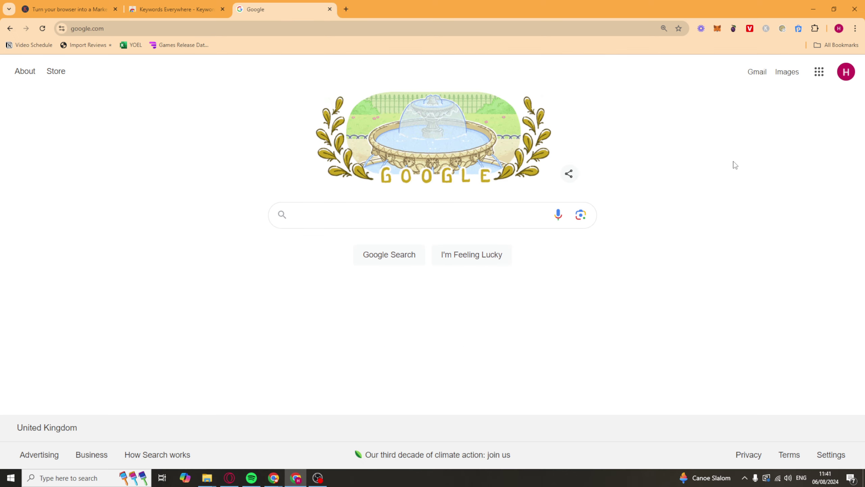
pyautogui.click(766, 28)
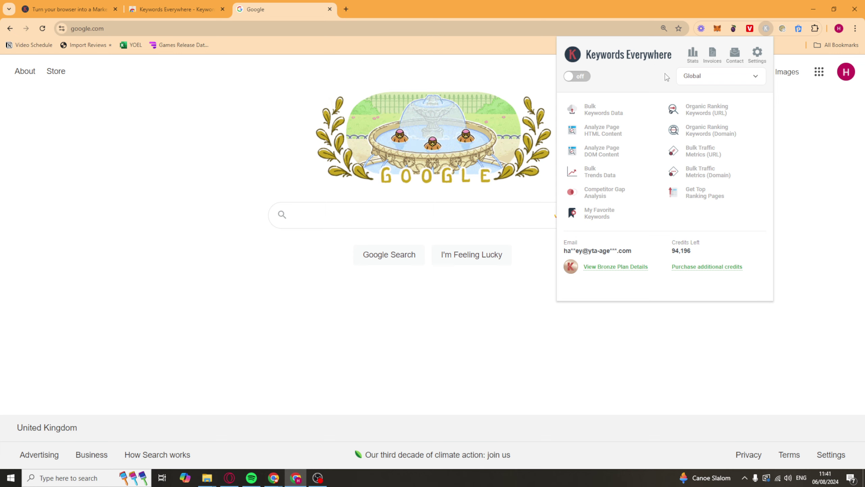
pyautogui.click(575, 77)
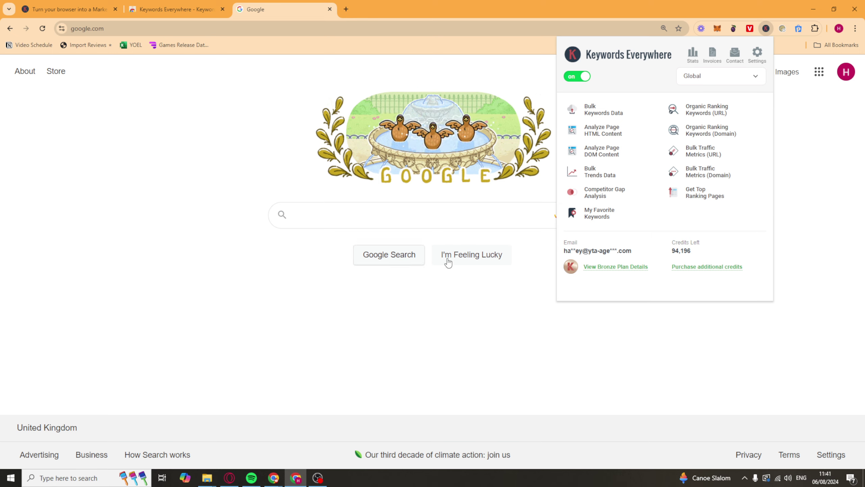
pyautogui.click(497, 341)
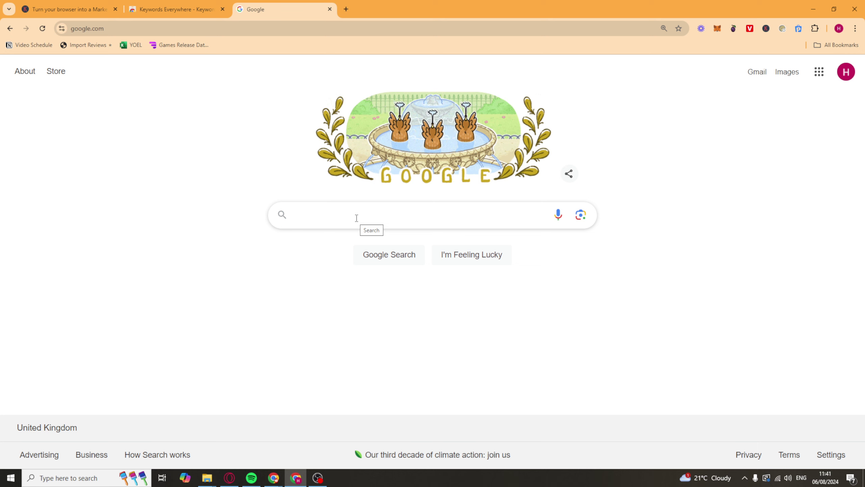
# Step: Search Google for 'buy gardening gloves', picking the suggestion after typing 'Buy Gardening'
pyautogui.click(317, 218)
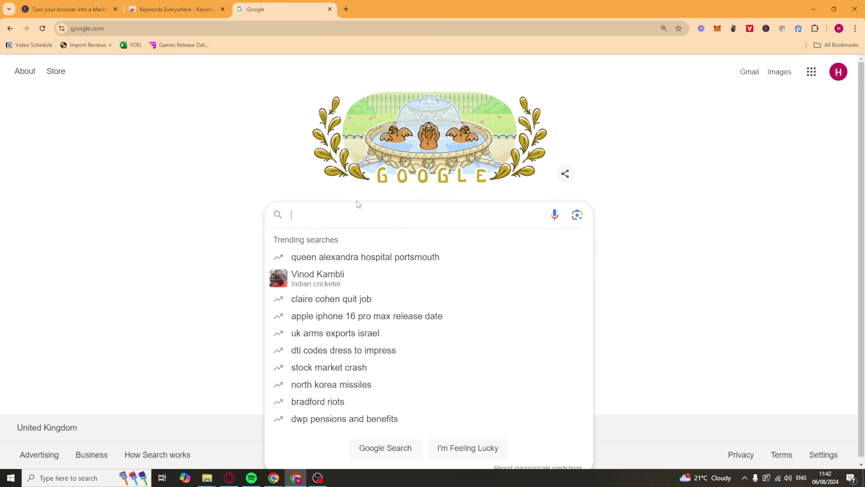
pyautogui.write('Buy ')
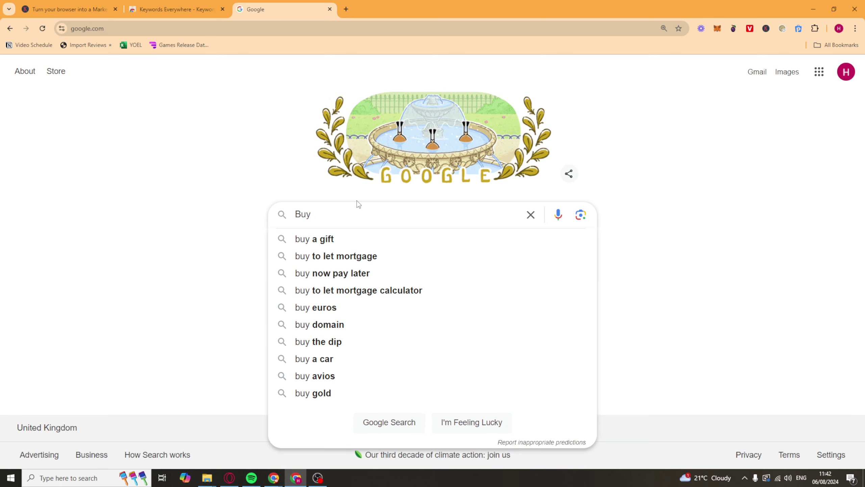
pyautogui.write('Gardening')
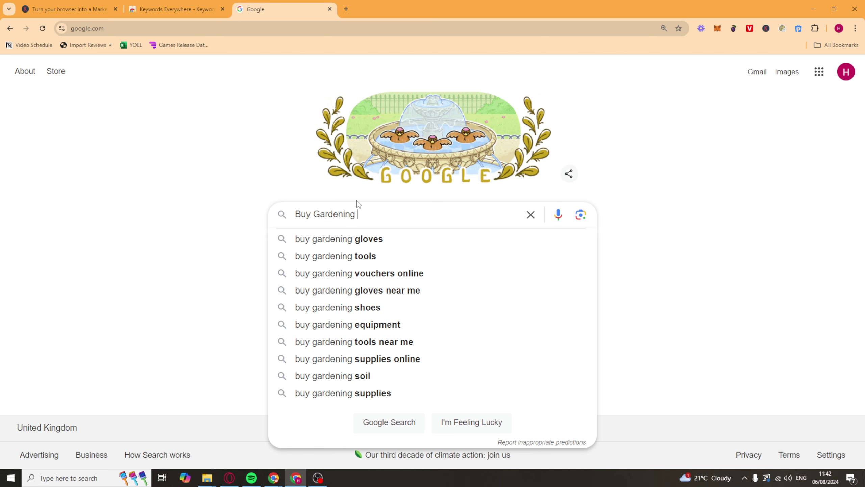
pyautogui.press('Down')
pyautogui.press('Return')
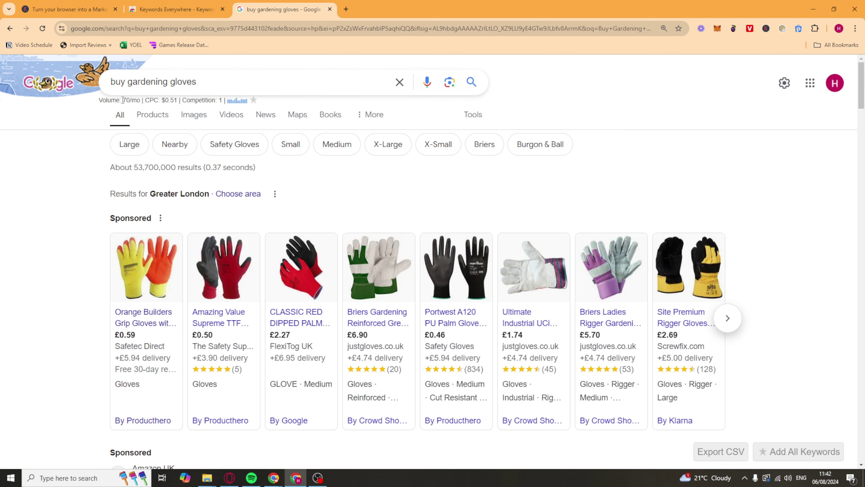
# Step: Check the 70/mo volume figure and the results, then delete 'gloves' from the query
pyautogui.moveTo(124, 100); pyautogui.dragTo(136, 103)
pyautogui.click(128, 100)
pyautogui.scroll(-10, 76, 167)
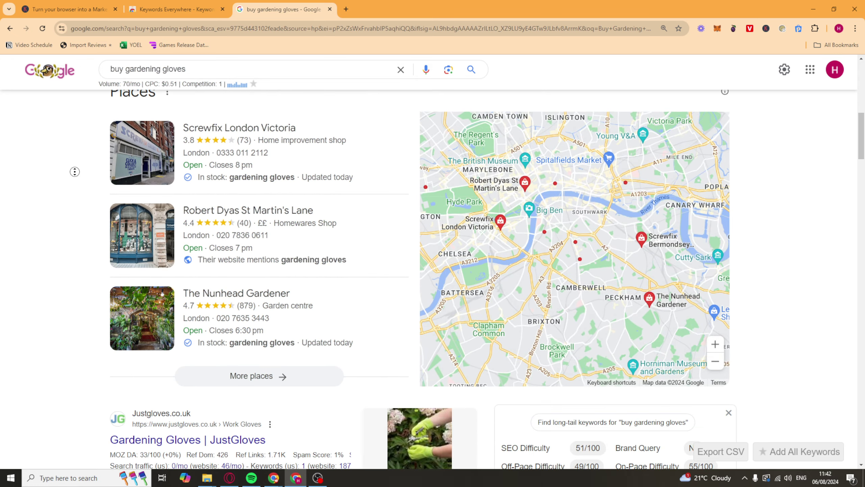
pyautogui.scroll(-3, 74, 178)
pyautogui.scroll(15, 68, 178)
pyautogui.scroll(-6, 63, 177)
pyautogui.scroll(6, 63, 178)
pyautogui.doubleClick(173, 82)
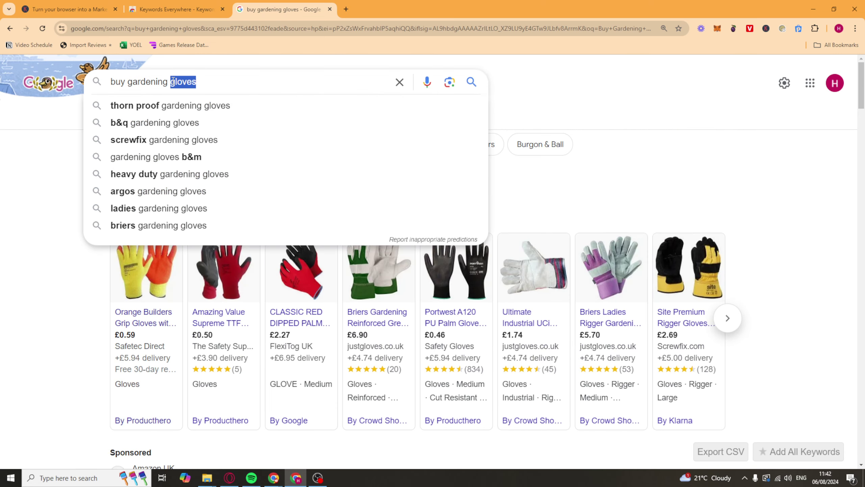
pyautogui.press('BackSpace')
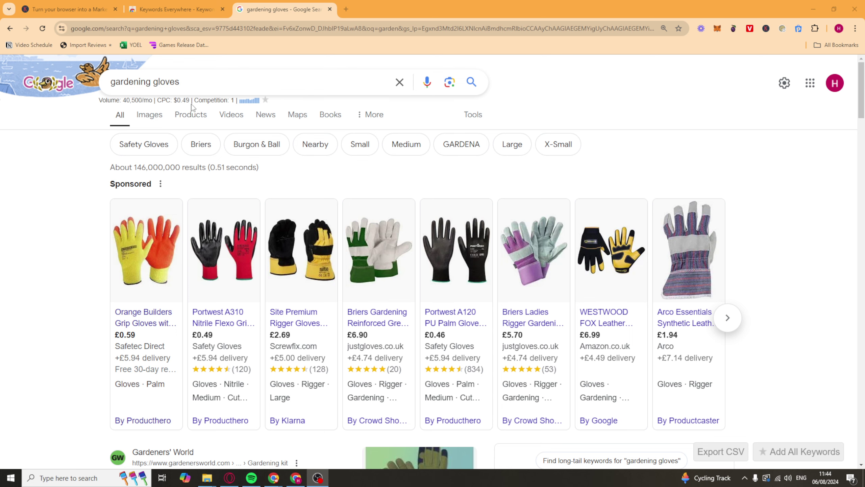
pyautogui.click(229, 102)
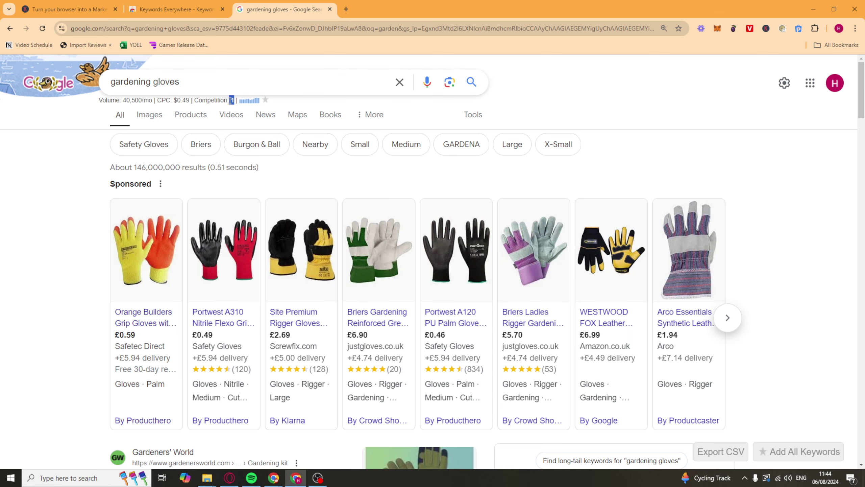
pyautogui.click(216, 103)
pyautogui.scroll(-6, 102, 186)
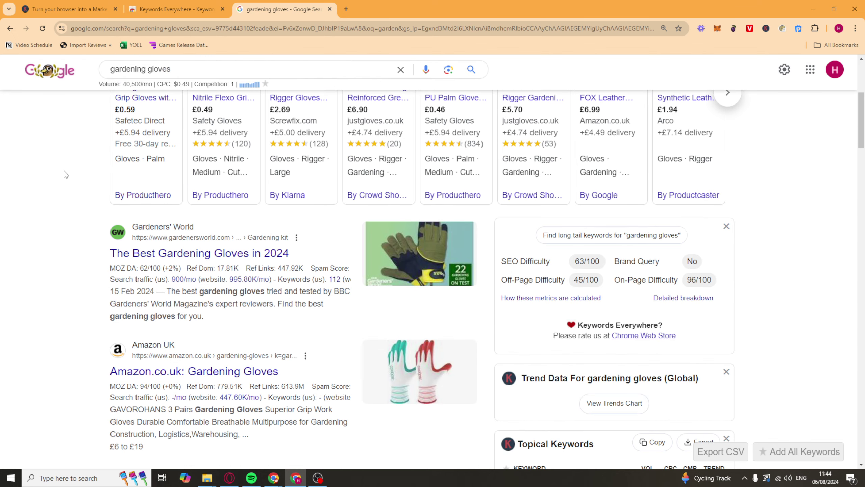
pyautogui.scroll(4, 71, 189)
pyautogui.scroll(3, 70, 189)
pyautogui.scroll(-3, 83, 157)
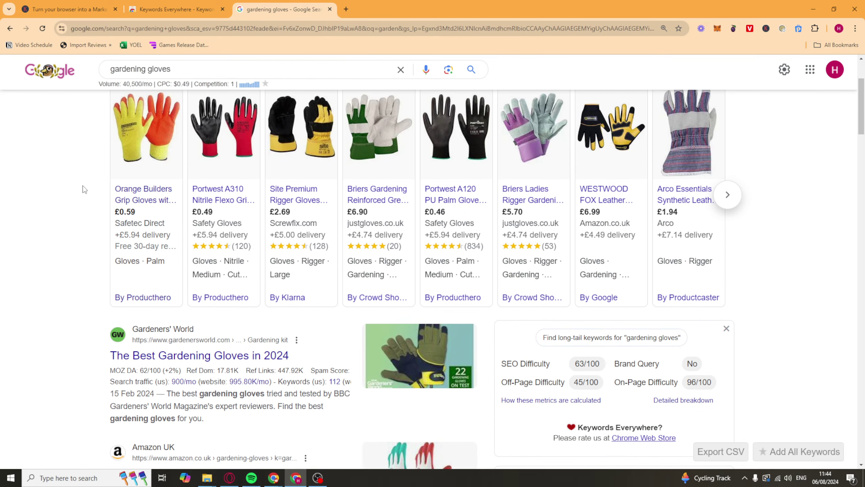
pyautogui.scroll(3, 87, 191)
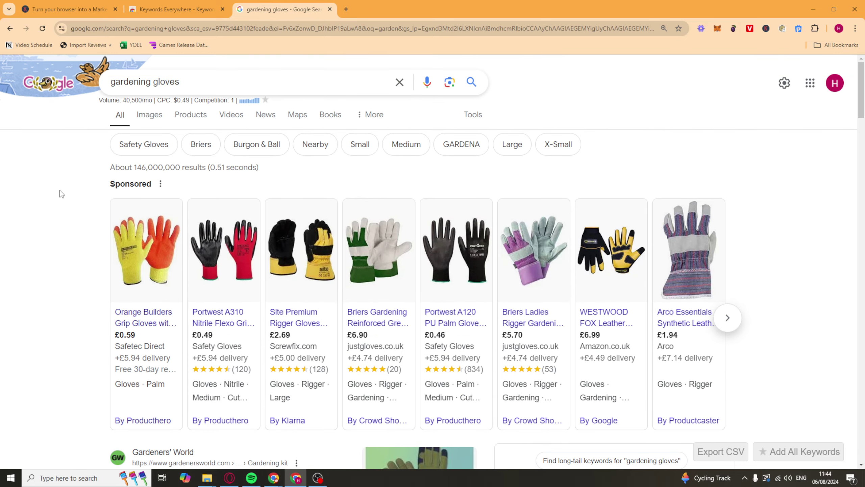
pyautogui.scroll(-5, 56, 191)
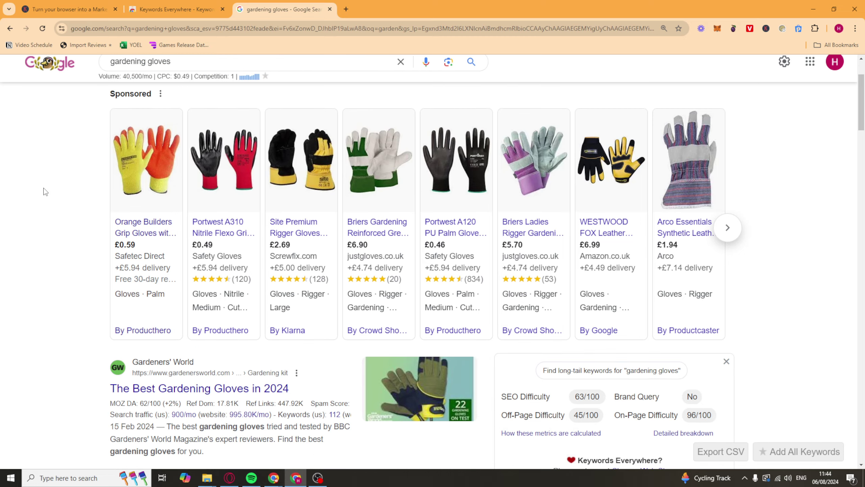
pyautogui.scroll(-2, 58, 176)
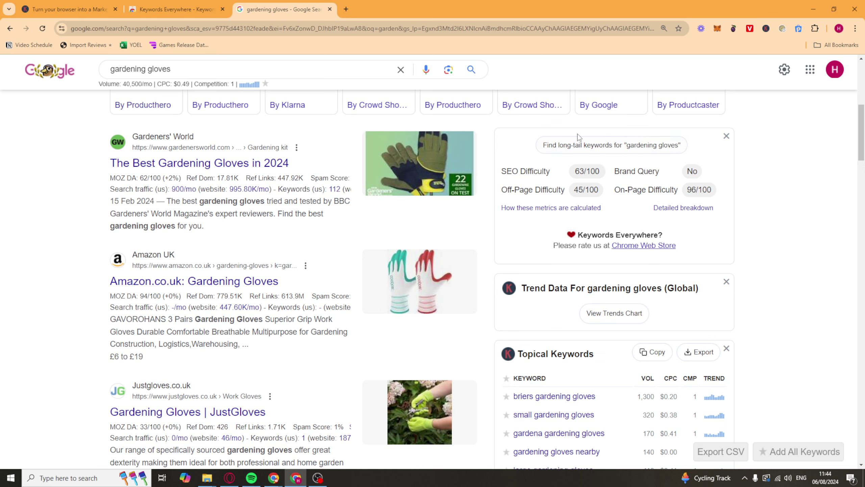
pyautogui.moveTo(504, 174); pyautogui.dragTo(548, 171)
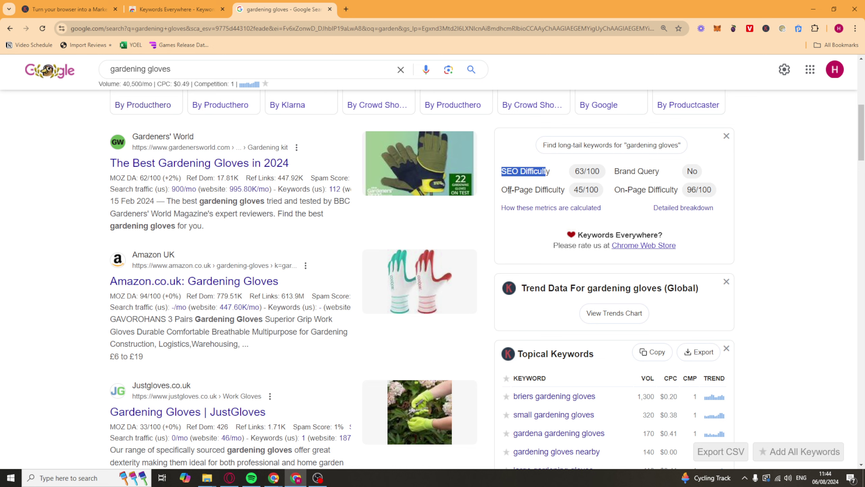
pyautogui.moveTo(508, 191); pyautogui.dragTo(680, 191)
# Step: Go back from Google Trends to the gardening gloves search results tab
pyautogui.click(716, 188)
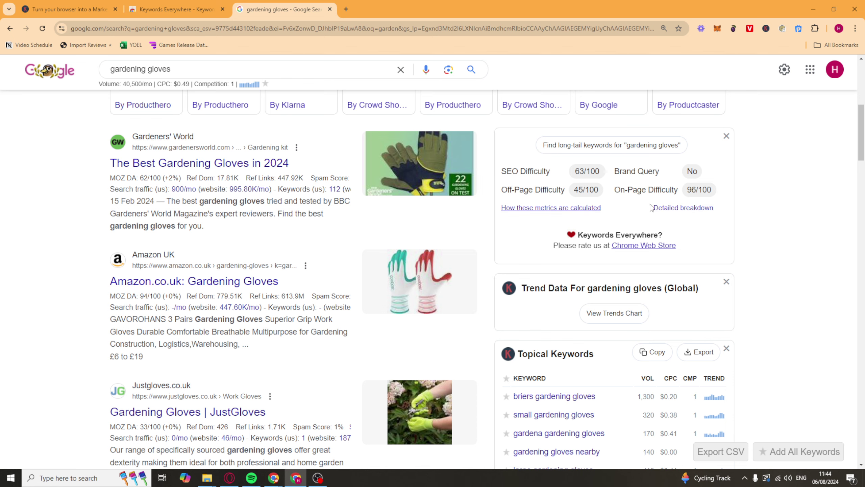
pyautogui.scroll(-3, 631, 163)
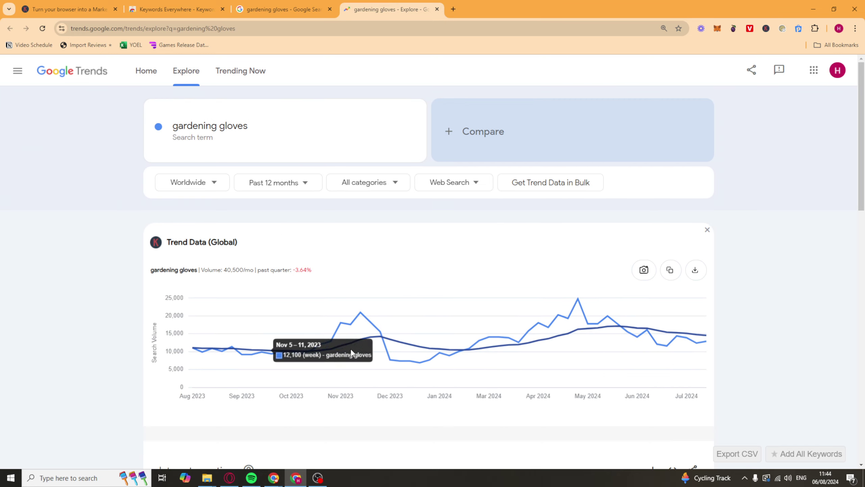
pyautogui.click(275, 10)
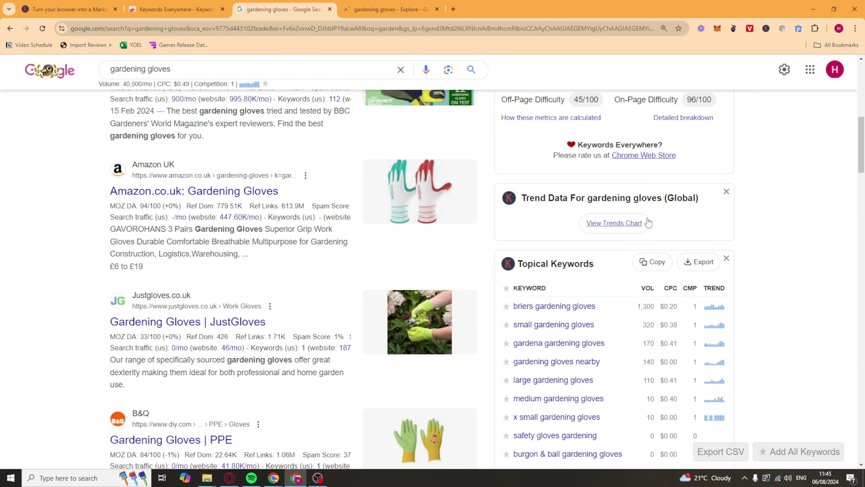
pyautogui.scroll(-3, 579, 204)
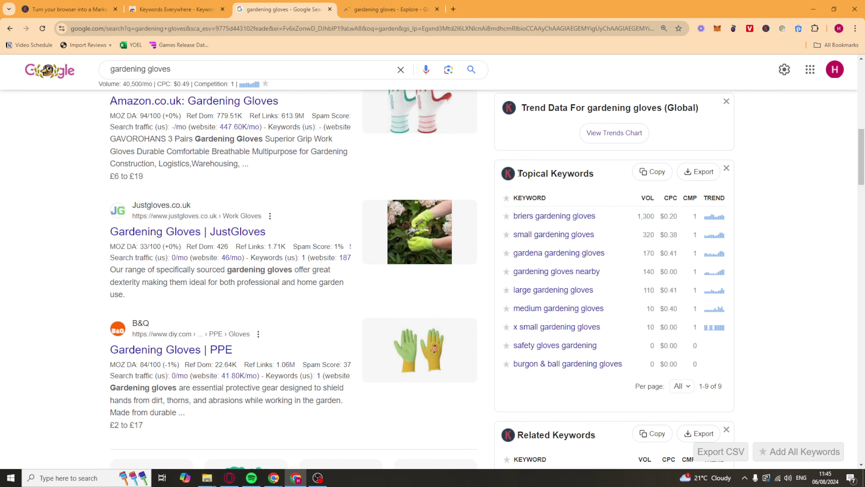
pyautogui.moveTo(519, 173)
pyautogui.mouseDown()
pyautogui.moveTo(595, 173)
pyautogui.moveTo(514, 173)
pyautogui.mouseUp()
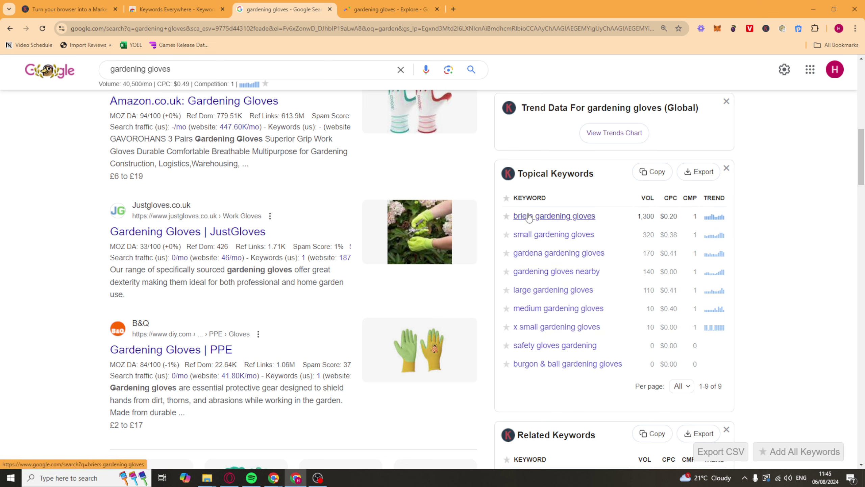
pyautogui.moveTo(636, 216); pyautogui.dragTo(703, 217)
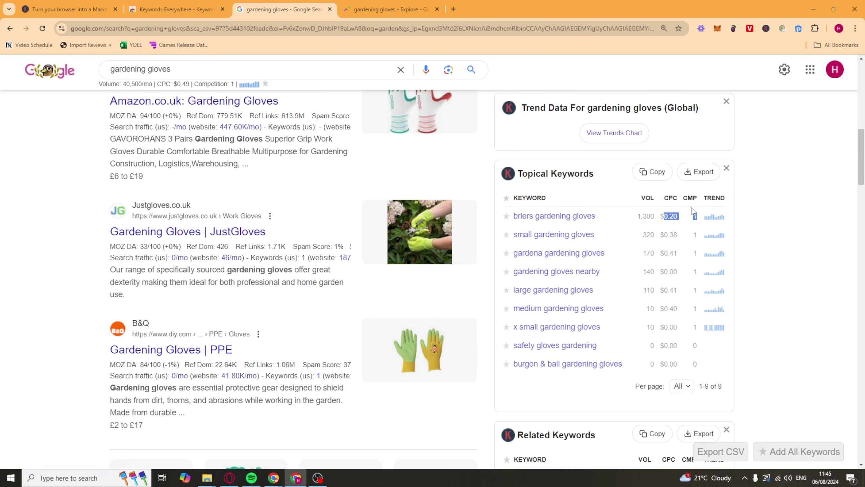
pyautogui.click(691, 214)
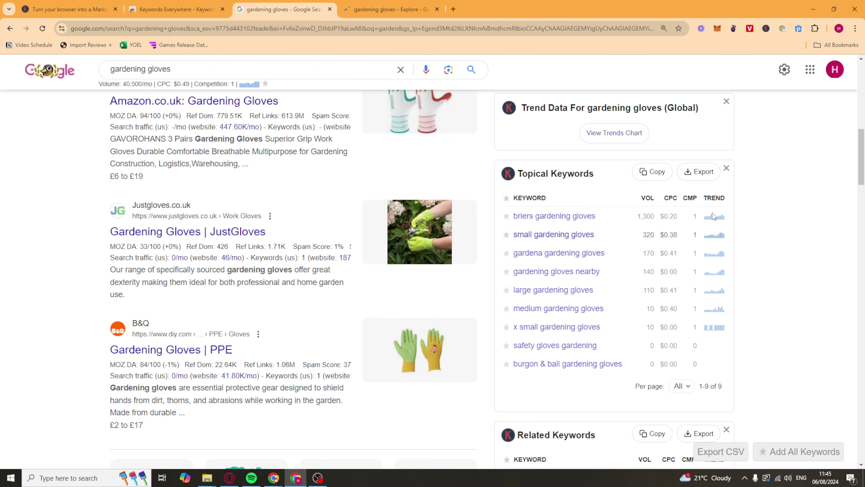
pyautogui.scroll(-1, 663, 264)
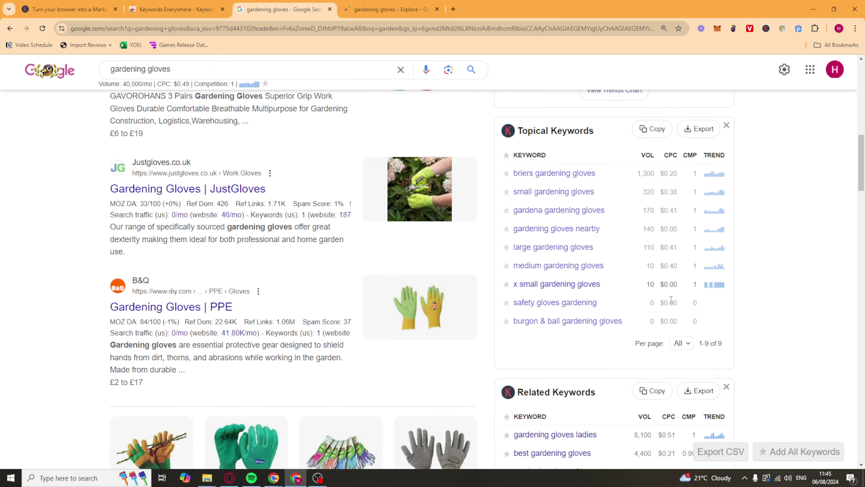
pyautogui.scroll(2, 685, 252)
pyautogui.scroll(-7, 759, 228)
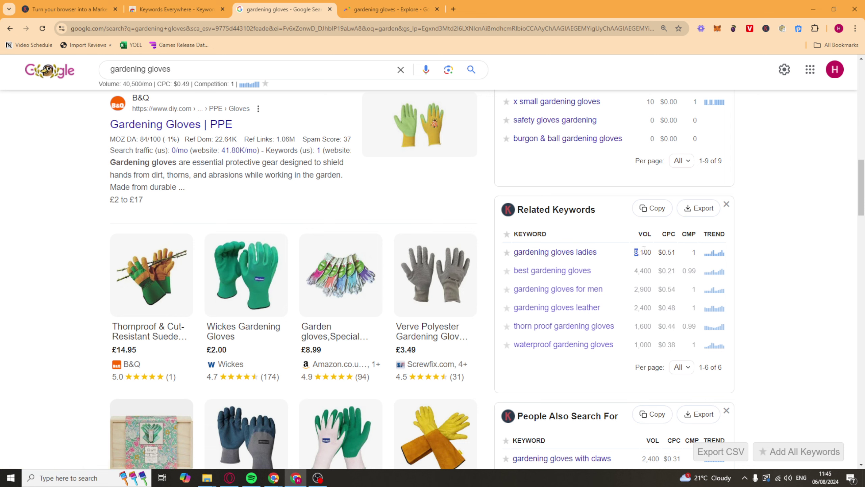
pyautogui.scroll(-2, 650, 276)
pyautogui.scroll(-4, 650, 276)
pyautogui.moveTo(521, 191); pyautogui.dragTo(586, 191)
pyautogui.click(622, 242)
pyautogui.scroll(-1, 621, 242)
pyautogui.scroll(-12, 643, 196)
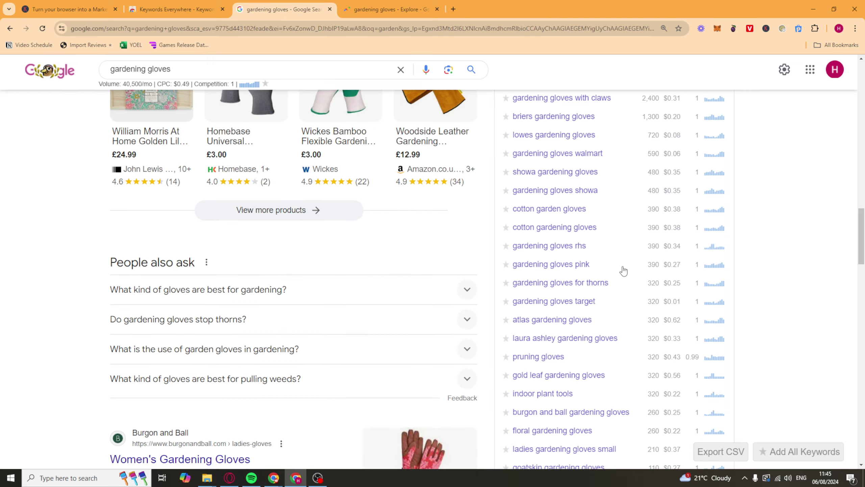
pyautogui.scroll(-4, 624, 290)
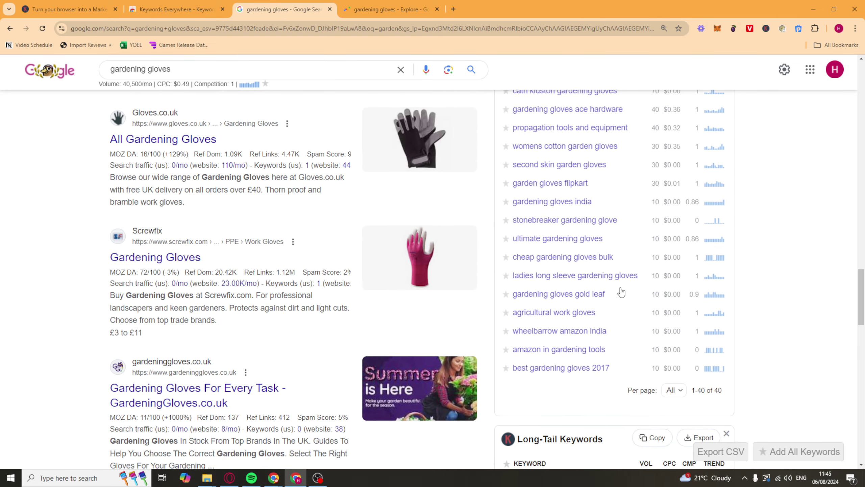
pyautogui.scroll(-8, 679, 202)
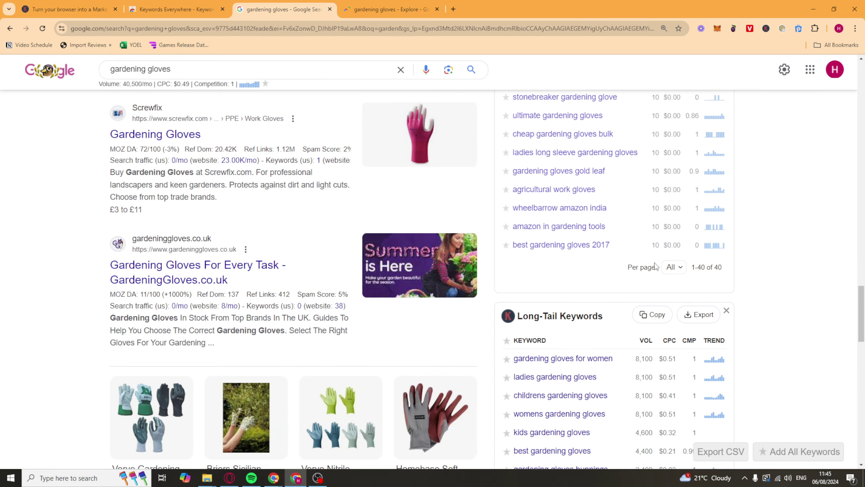
pyautogui.scroll(1, 761, 227)
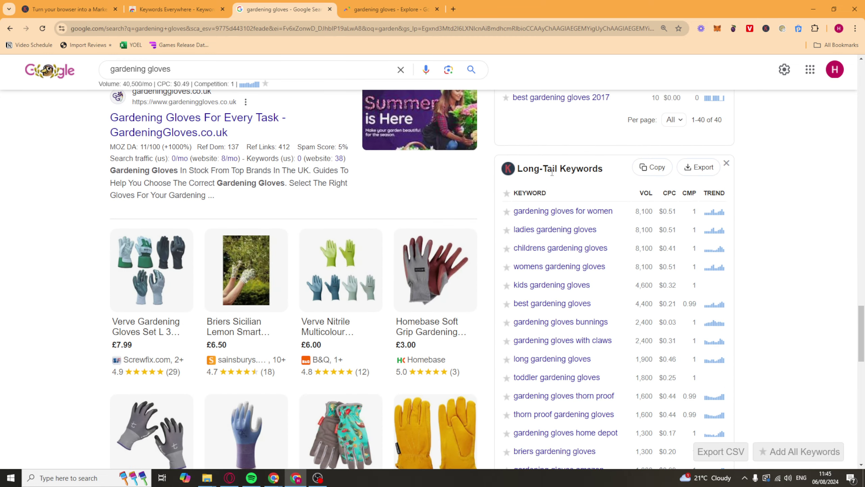
pyautogui.moveTo(539, 168); pyautogui.dragTo(560, 169)
pyautogui.click(561, 169)
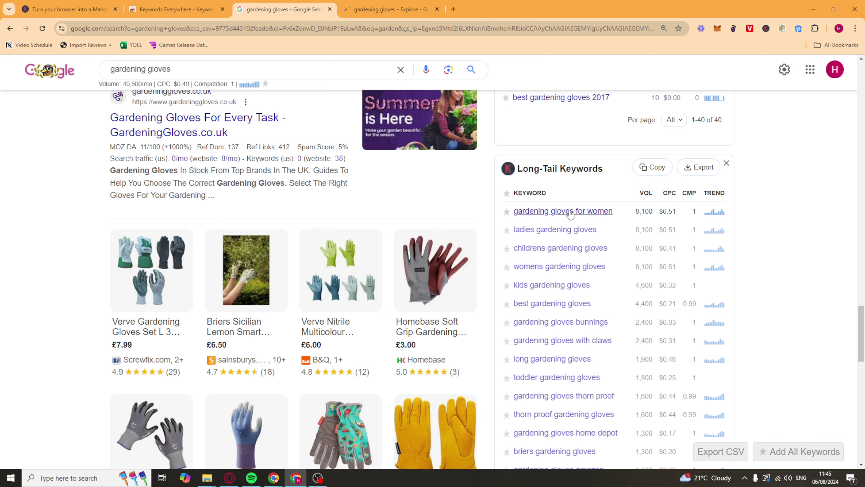
pyautogui.scroll(-4, 579, 201)
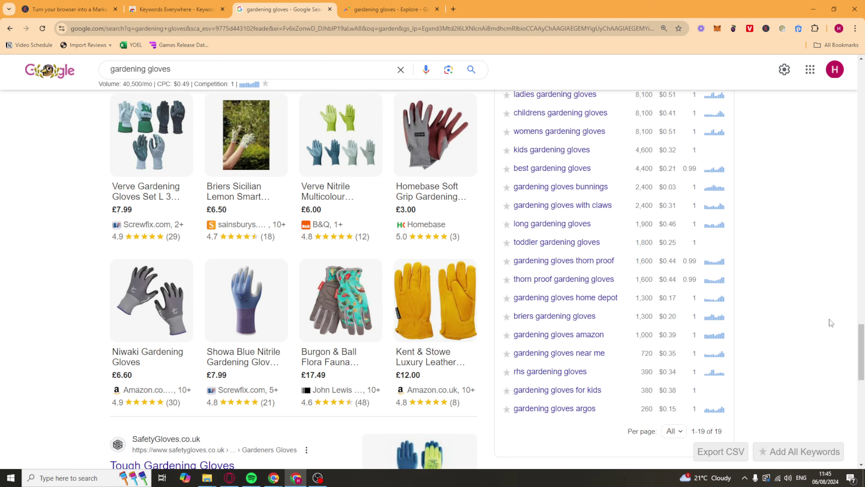
pyautogui.scroll(10, 214, 92)
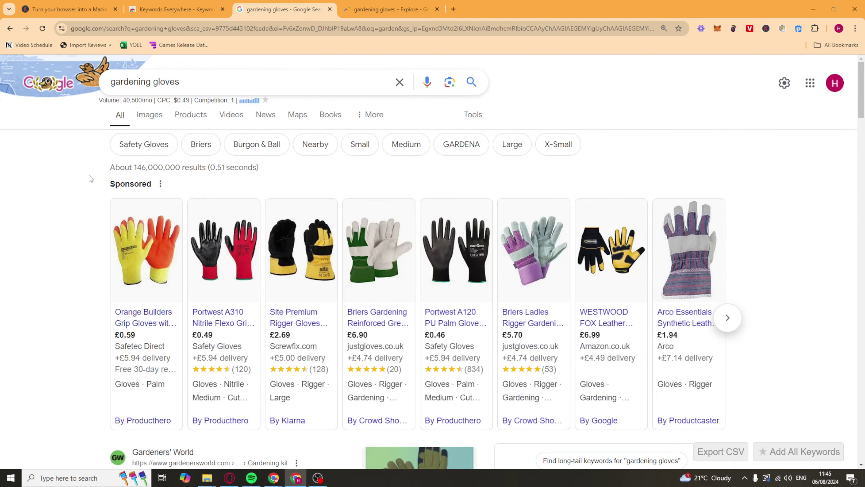
pyautogui.scroll(-5, 85, 177)
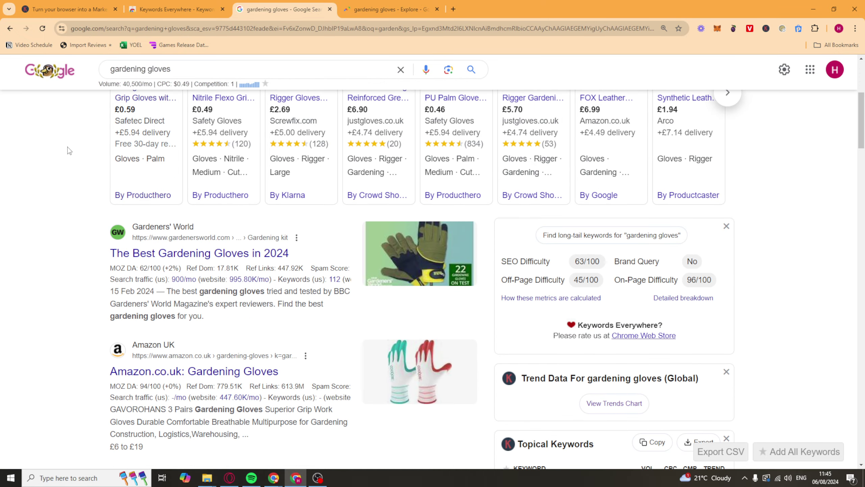
pyautogui.scroll(-1, 68, 146)
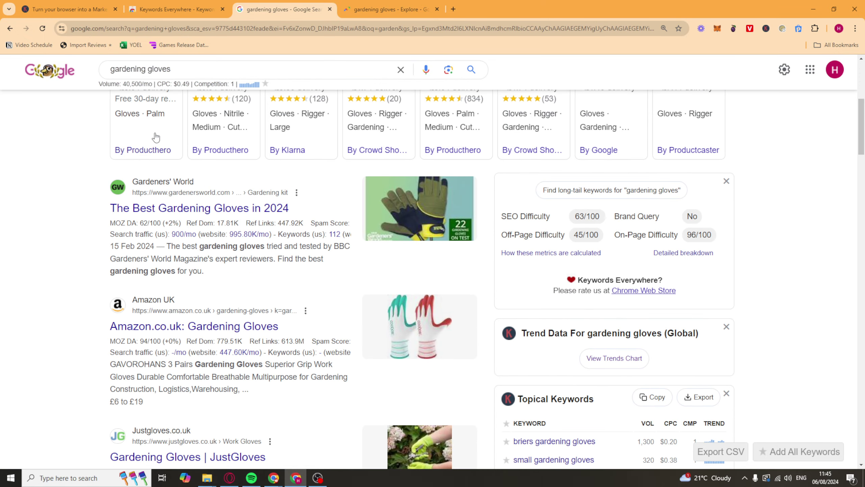
pyautogui.scroll(-7, 153, 138)
pyautogui.scroll(13, 49, 175)
pyautogui.scroll(-3, 48, 216)
pyautogui.scroll(-1, 48, 215)
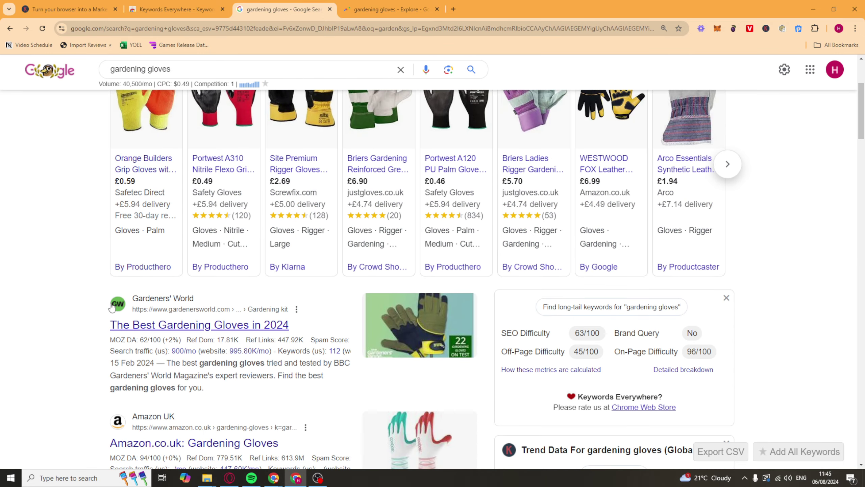
pyautogui.moveTo(120, 339)
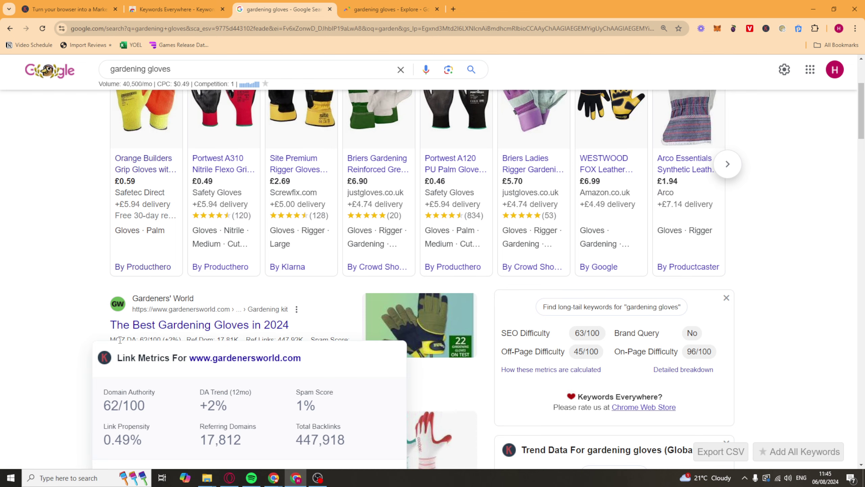
pyautogui.scroll(-2, 142, 376)
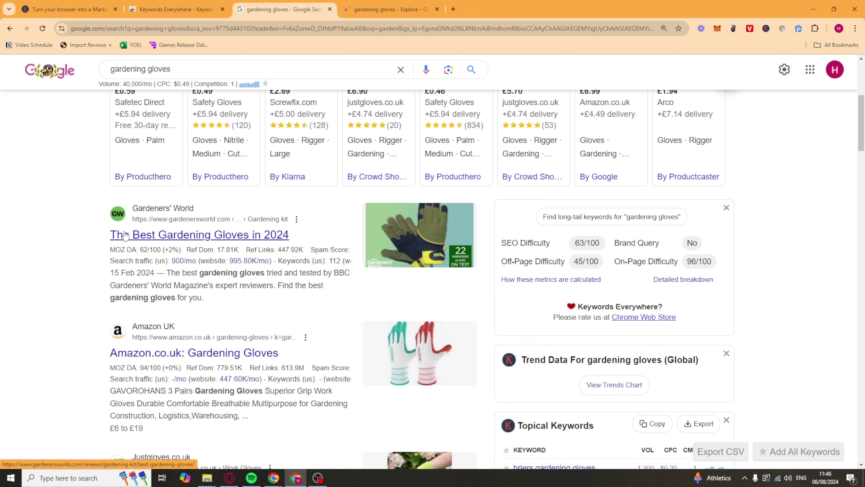
pyautogui.moveTo(135, 252)
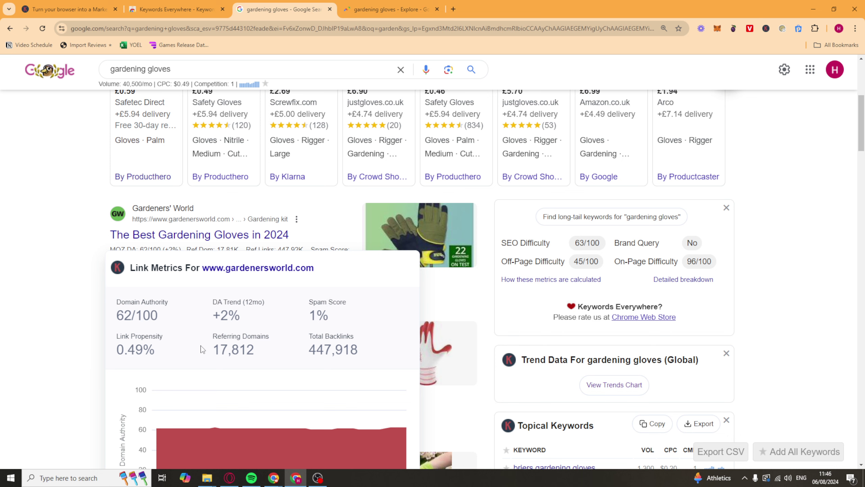
pyautogui.scroll(-1, 224, 345)
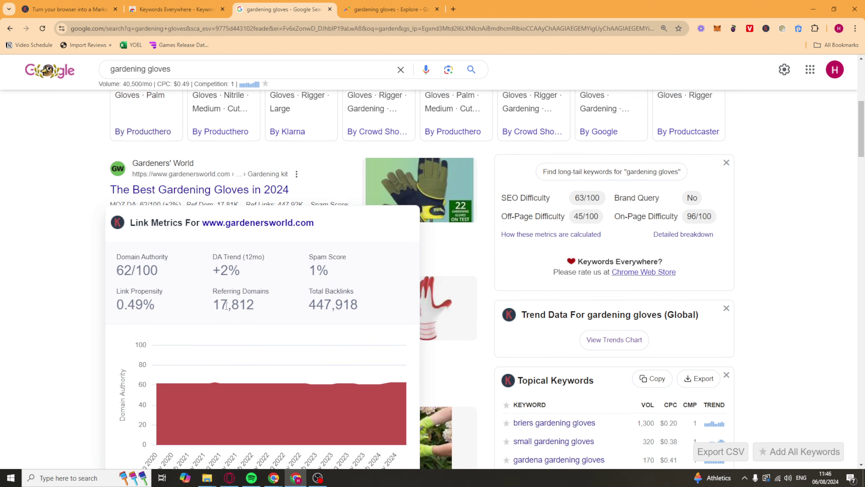
pyautogui.scroll(-3, 331, 293)
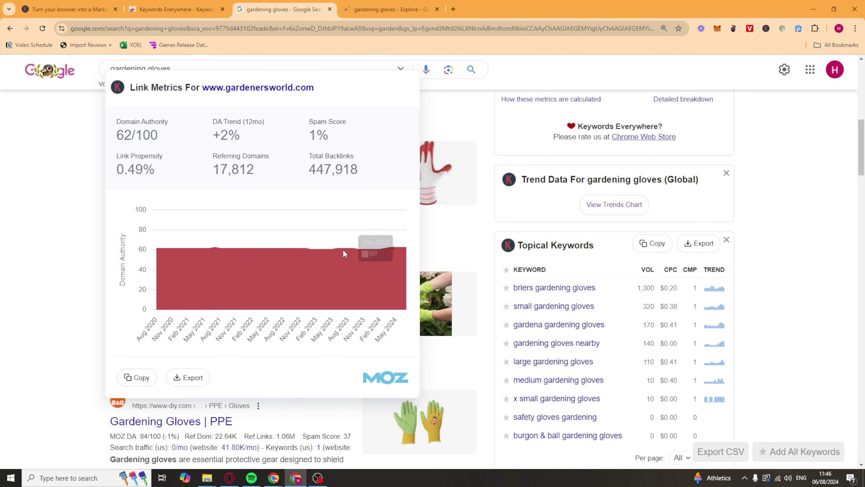
pyautogui.scroll(1, 66, 266)
pyautogui.scroll(3, 63, 266)
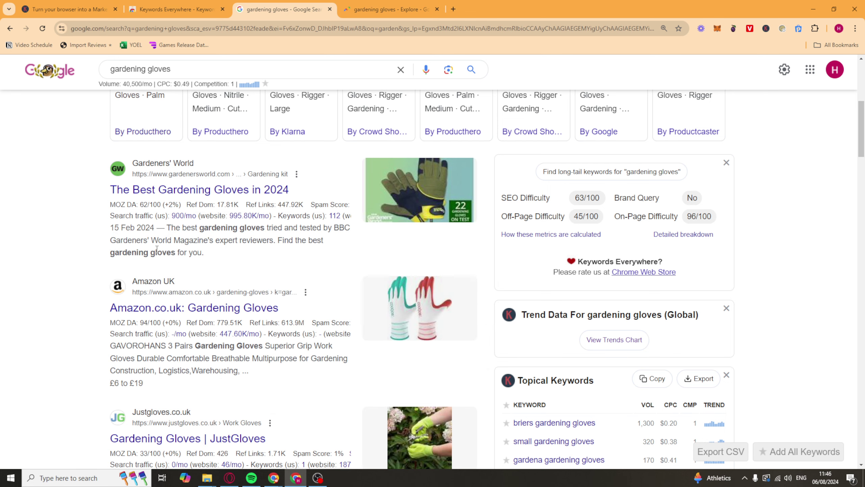
pyautogui.moveTo(197, 219)
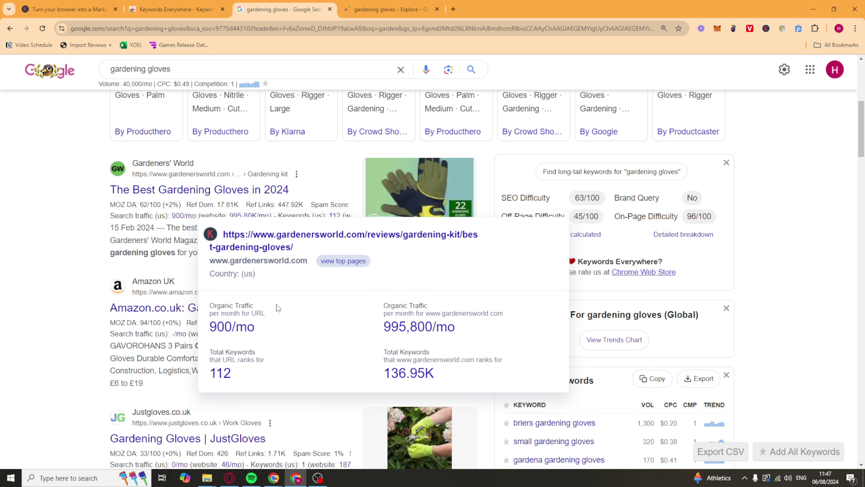
# Step: Scroll to the Gardeners' World result and inspect its 62/100 Domain Authority figure
pyautogui.scroll(8, 49, 289)
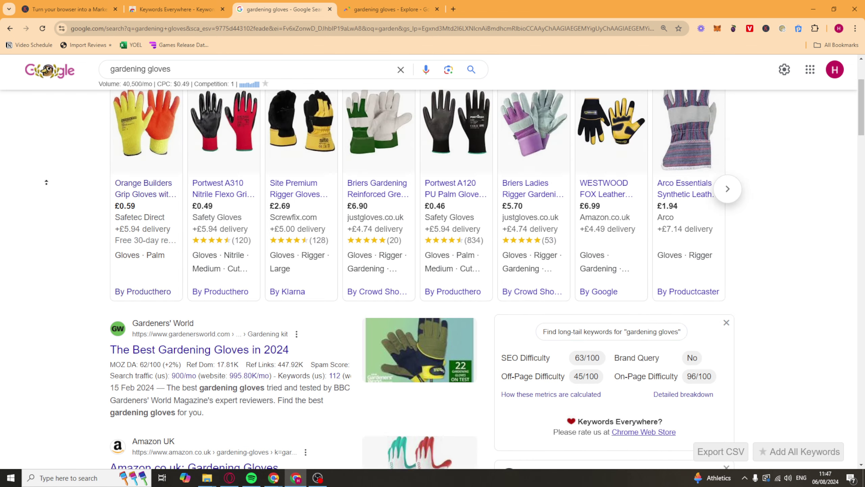
pyautogui.scroll(-5, 52, 203)
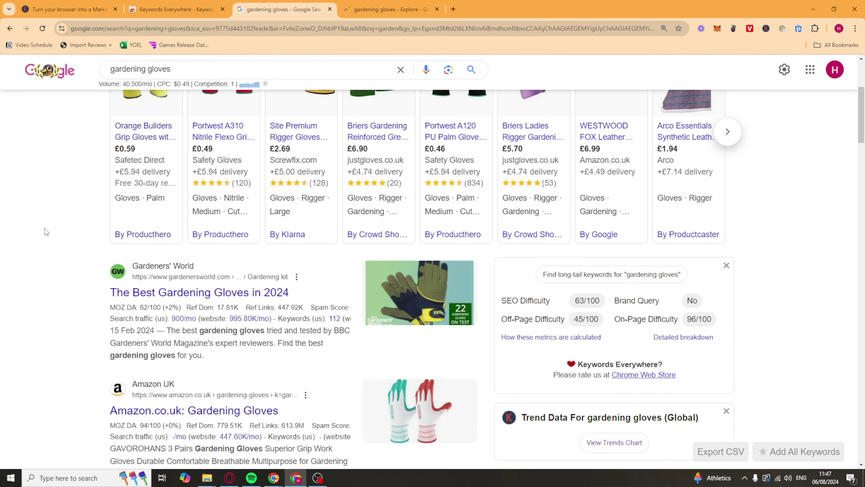
pyautogui.scroll(-2, 94, 298)
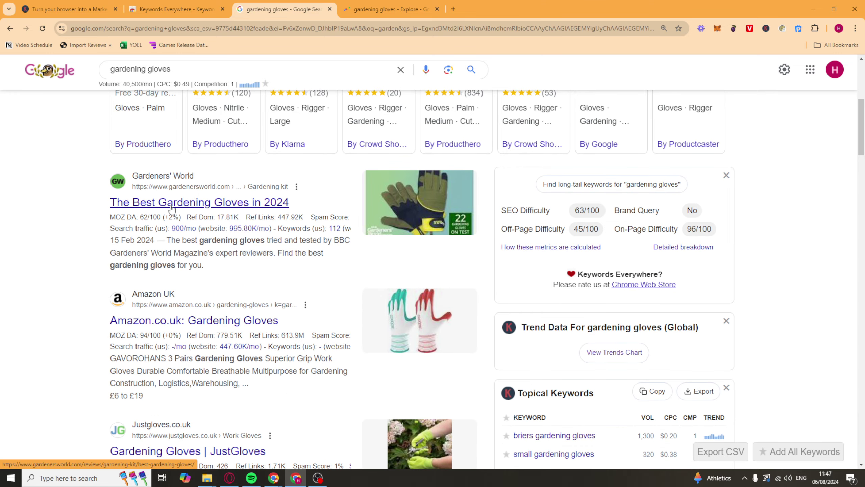
pyautogui.moveTo(178, 231)
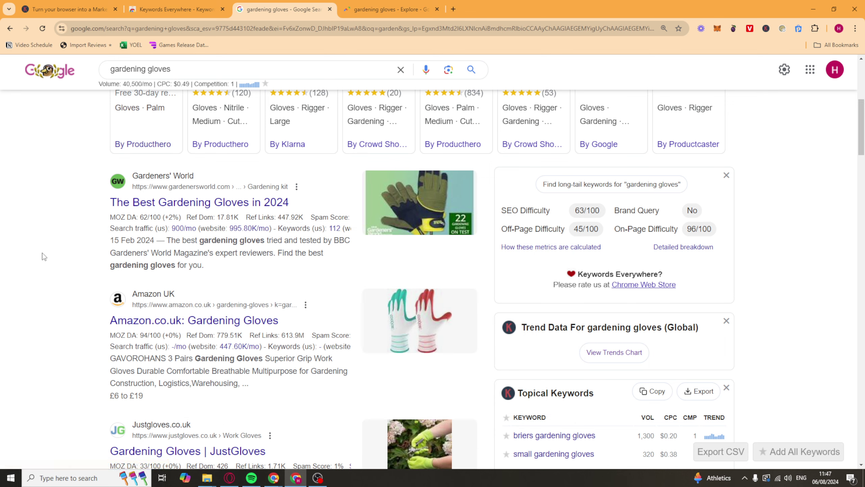
pyautogui.moveTo(149, 221)
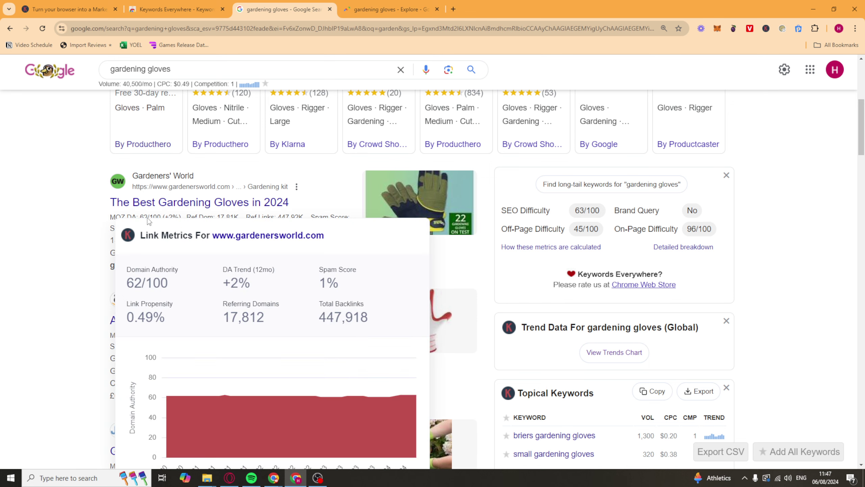
pyautogui.tripleClick(131, 279)
pyautogui.click(130, 279)
pyautogui.tripleClick(132, 280)
pyautogui.click(132, 281)
pyautogui.tripleClick(131, 282)
pyautogui.click(132, 281)
# Step: Bring up the Keywords Everywhere URL metrics card for the Gardeners' World gloves article
pyautogui.scroll(-3, 80, 280)
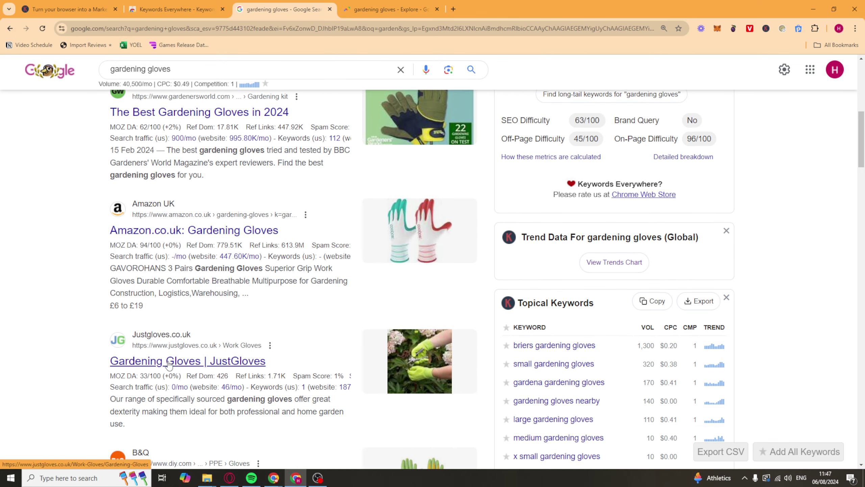
pyautogui.scroll(-2, 140, 336)
pyautogui.scroll(-11, 140, 336)
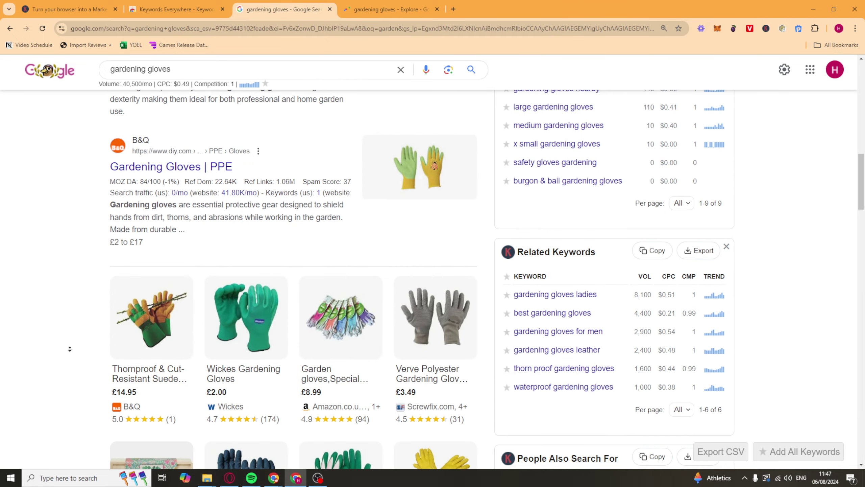
pyautogui.middleClick(75, 341)
pyautogui.scroll(-9, 74, 341)
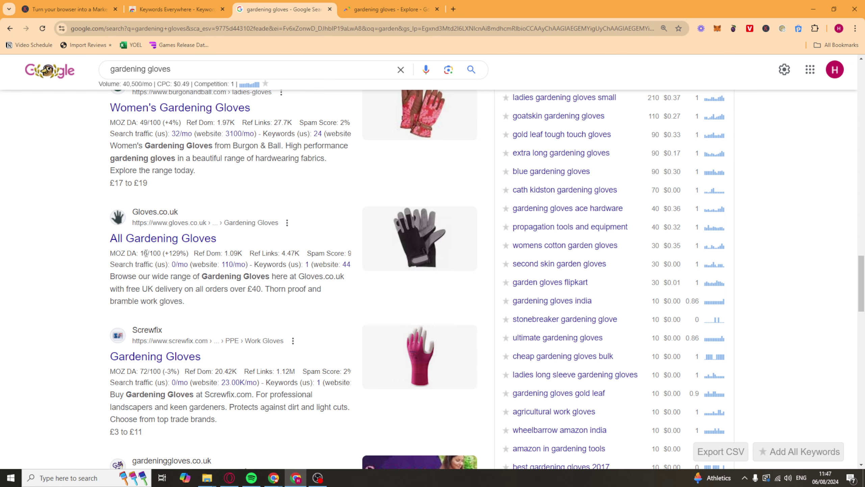
pyautogui.moveTo(143, 252)
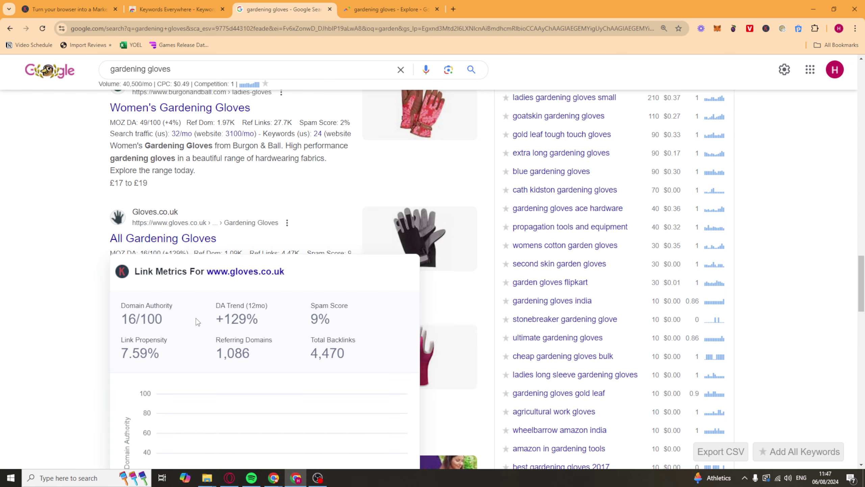
pyautogui.scroll(-3, 330, 302)
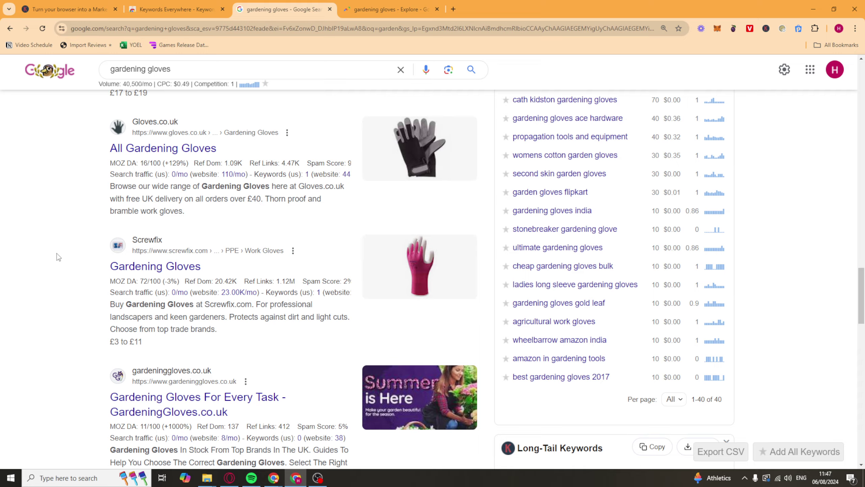
pyautogui.scroll(-6, 30, 249)
pyautogui.scroll(-10, 30, 248)
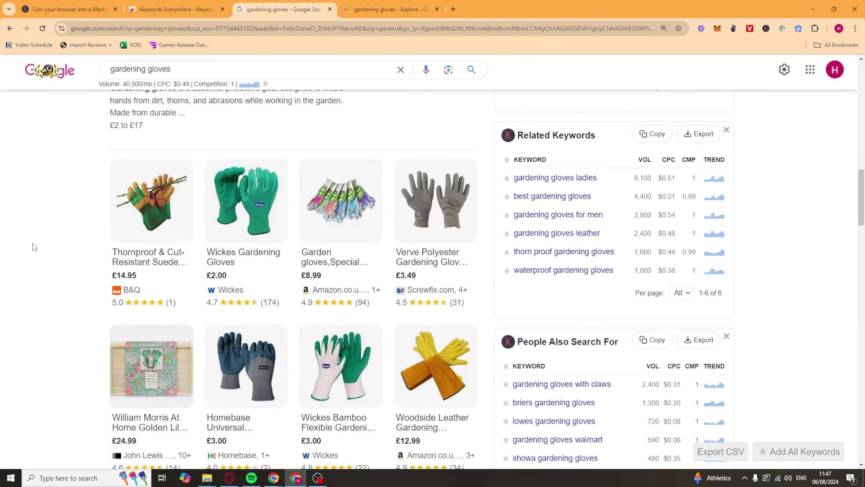
pyautogui.scroll(8, 41, 239)
pyautogui.scroll(10, 51, 245)
pyautogui.scroll(-6, 38, 238)
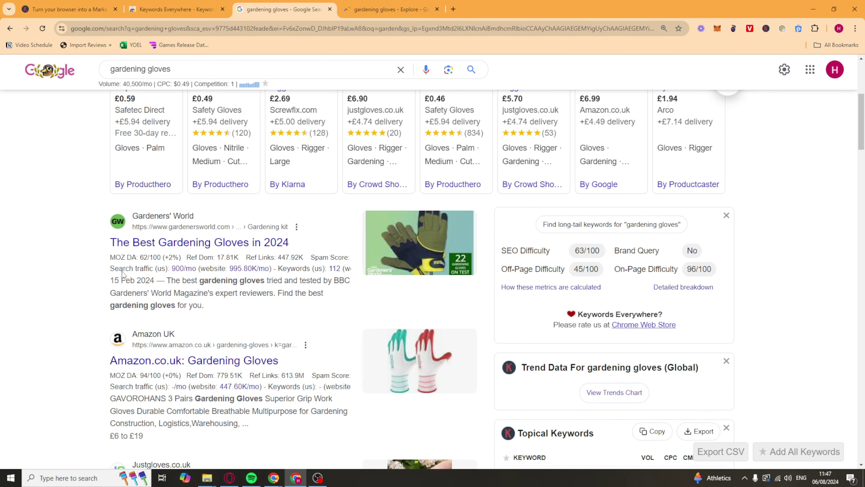
pyautogui.moveTo(182, 268)
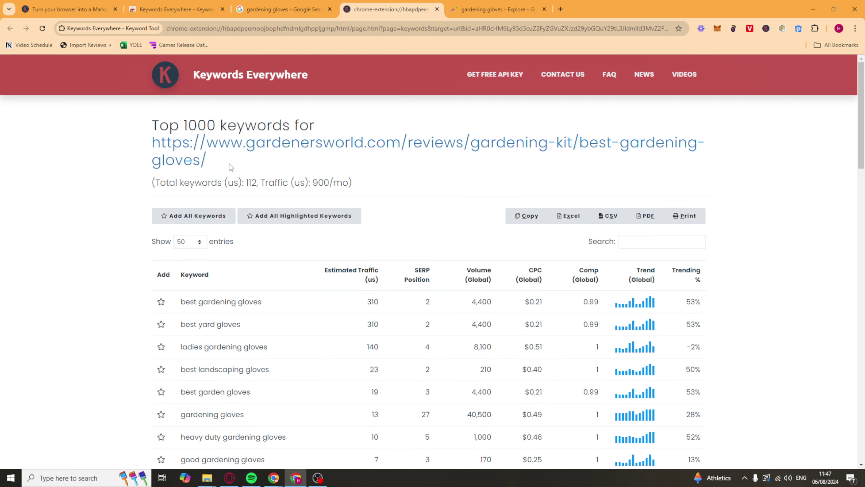
# Step: Examine the table's top row: best gardening gloves, 310 estimated traffic, 4,400 volume, trending values
pyautogui.scroll(-2, 261, 197)
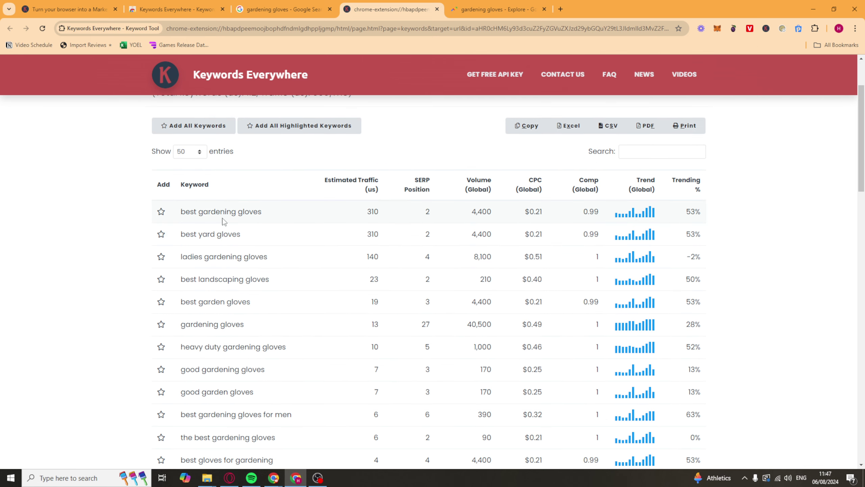
pyautogui.moveTo(181, 211); pyautogui.dragTo(263, 211)
pyautogui.click(235, 214)
pyautogui.moveTo(325, 178); pyautogui.dragTo(377, 191)
pyautogui.click(373, 177)
pyautogui.doubleClick(371, 212)
pyautogui.click(416, 175)
pyautogui.moveTo(467, 215); pyautogui.dragTo(507, 216)
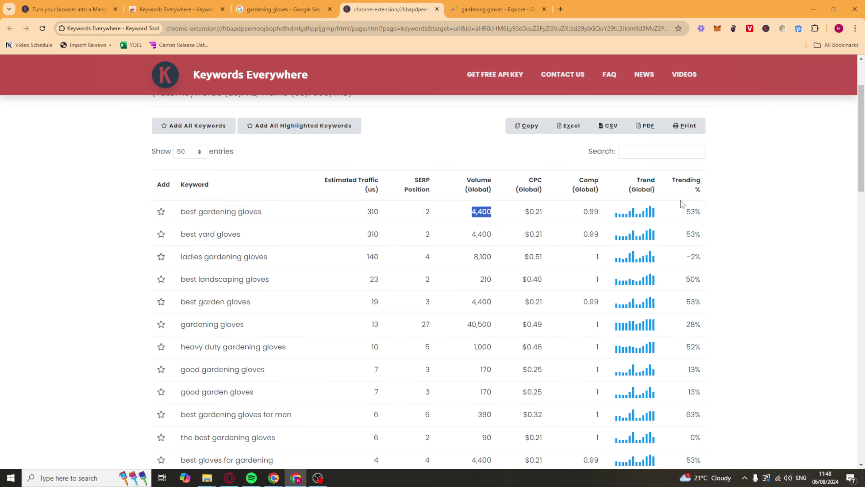
pyautogui.moveTo(687, 213); pyautogui.dragTo(718, 214)
pyautogui.click(698, 201)
pyautogui.moveTo(690, 256); pyautogui.dragTo(705, 261)
pyautogui.click(705, 262)
# Step: Scroll through the rest of the 112-keyword table, then go back to the gardening gloves results
pyautogui.scroll(-14, 591, 192)
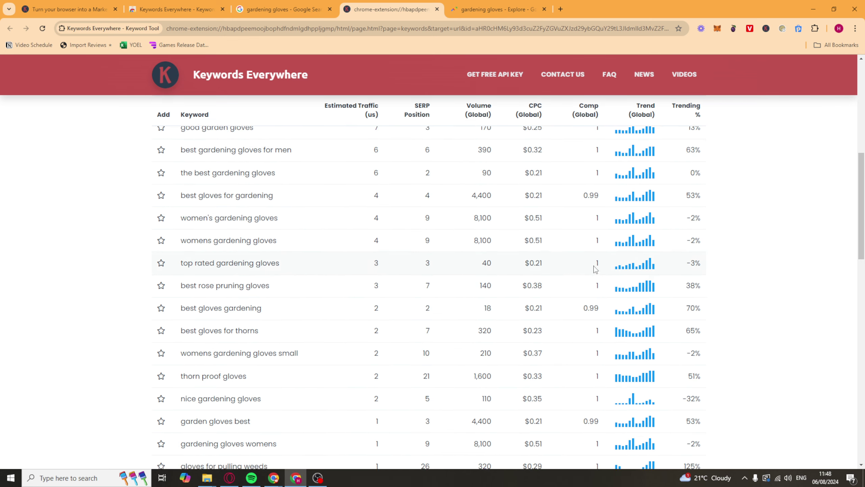
pyautogui.scroll(-15, 585, 286)
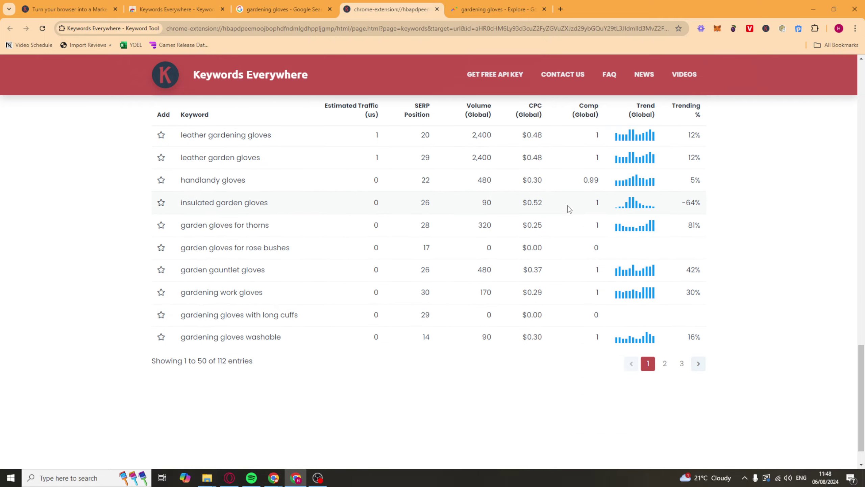
pyautogui.scroll(20, 457, 217)
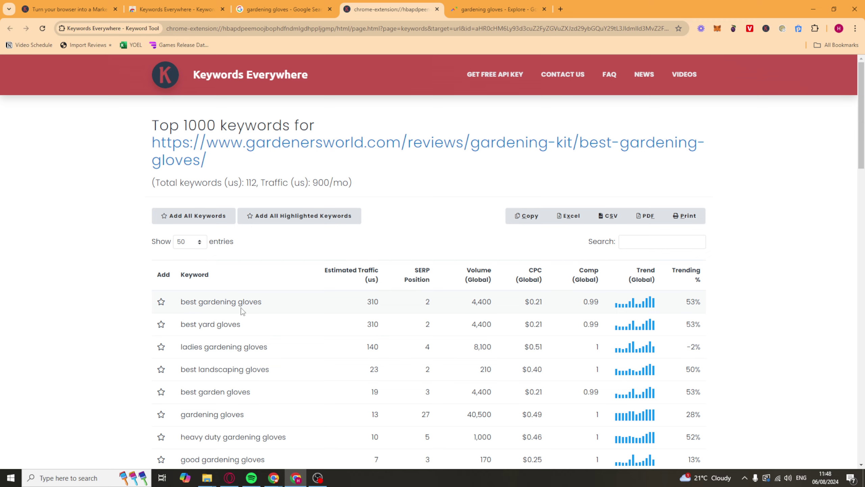
pyautogui.scroll(-2, 354, 313)
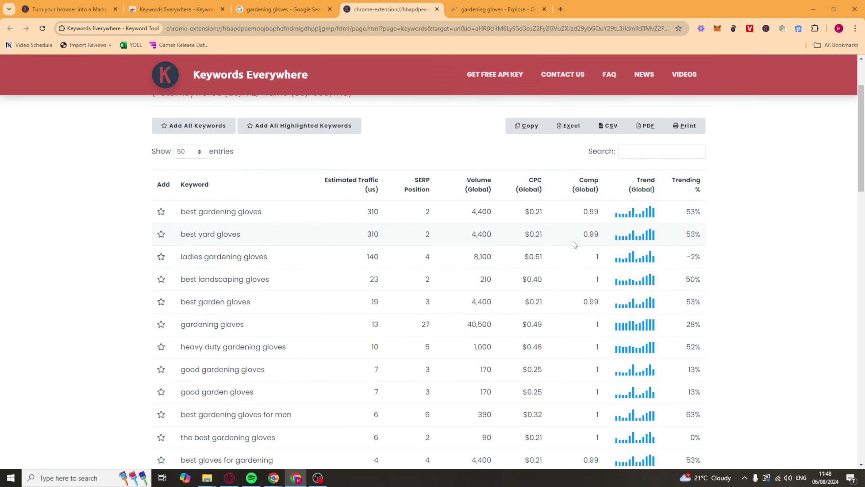
pyautogui.scroll(-5, 559, 244)
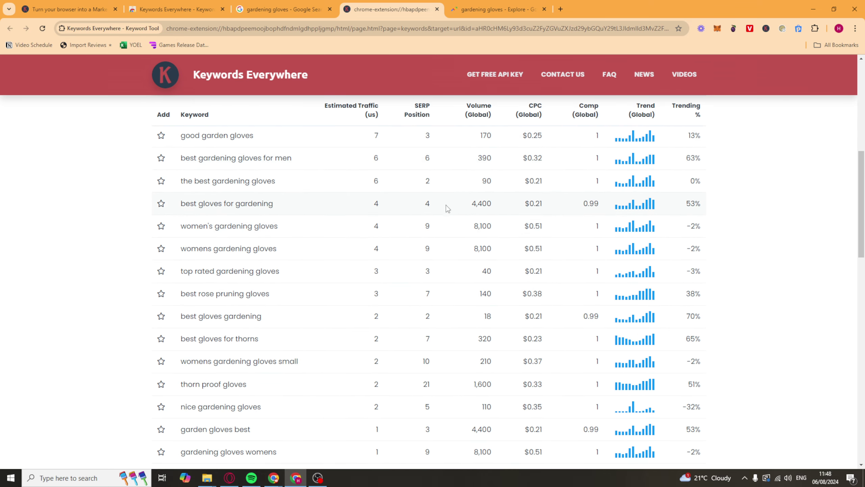
pyautogui.scroll(10, 529, 204)
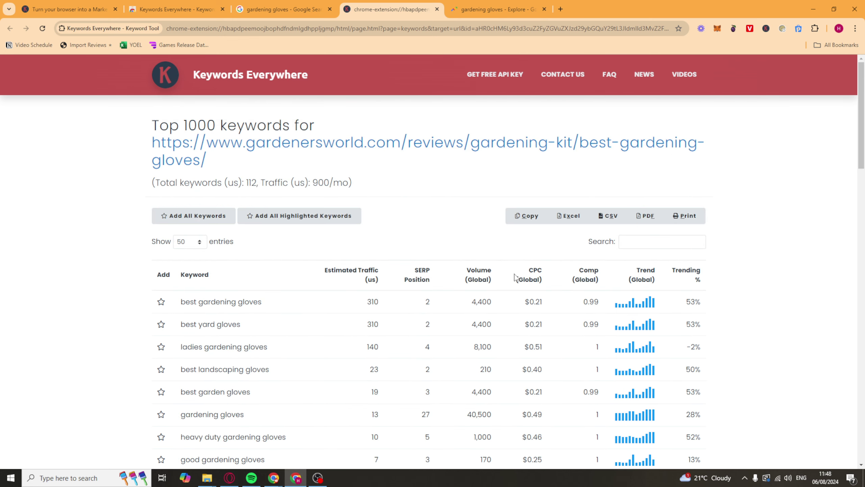
pyautogui.scroll(-4, 502, 232)
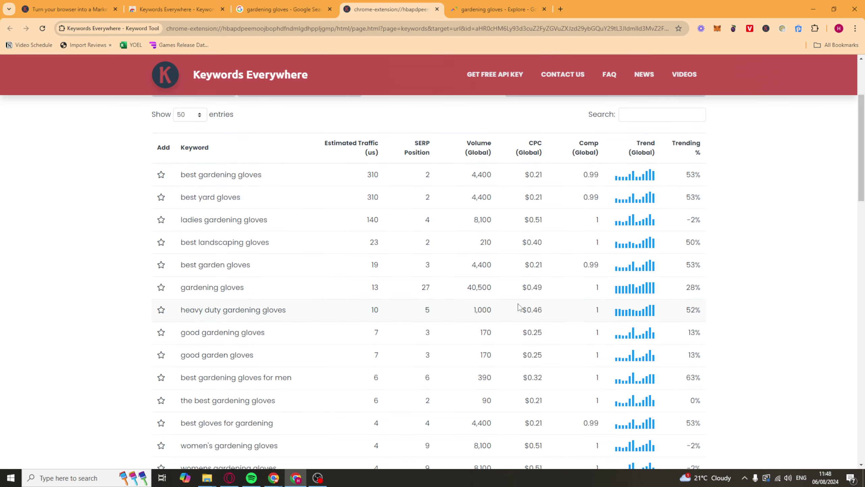
pyautogui.scroll(-8, 516, 308)
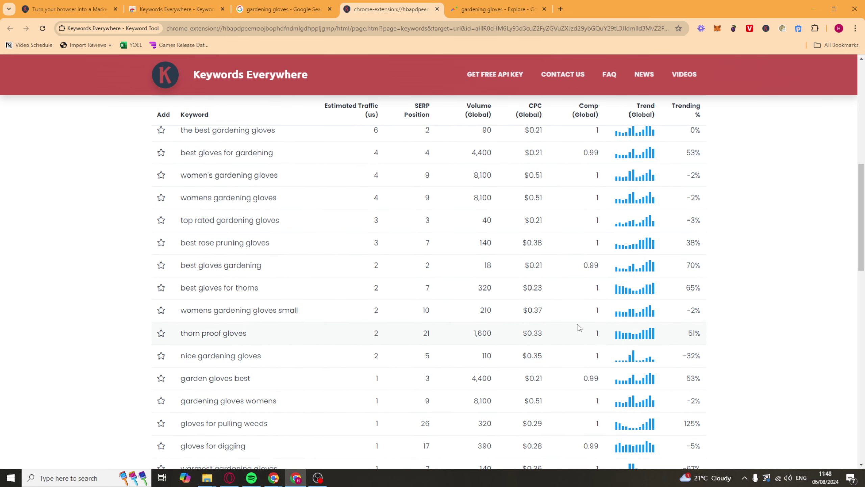
pyautogui.scroll(-4, 586, 327)
pyautogui.scroll(-3, 551, 341)
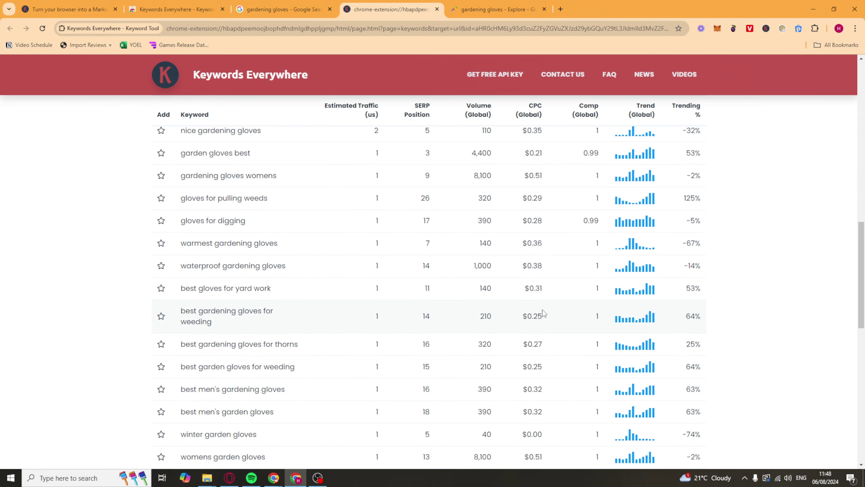
pyautogui.hotkey('ctrl', 'shift', 'Tab')
pyautogui.scroll(4, 285, 167)
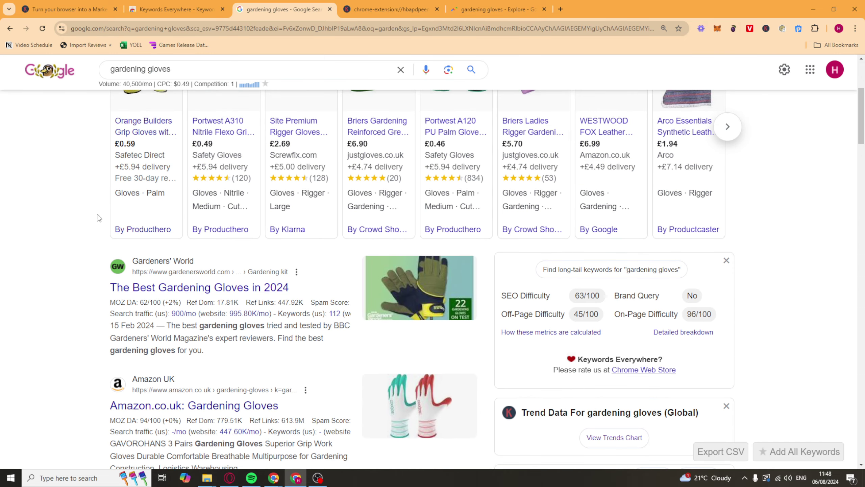
# Step: Open Keywords Everywhere's Organic Ranking Keywords (Domain) report in a new tab
pyautogui.click(766, 29)
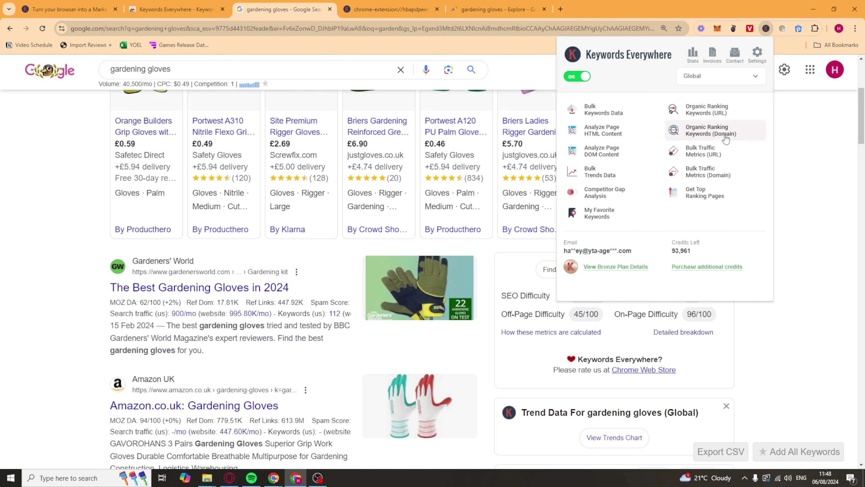
pyautogui.click(700, 138)
pyautogui.rightClick(698, 136)
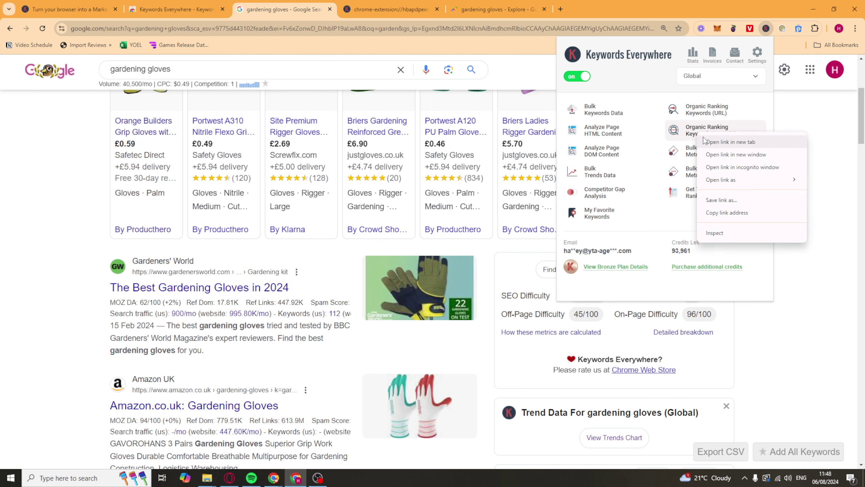
pyautogui.click(691, 130)
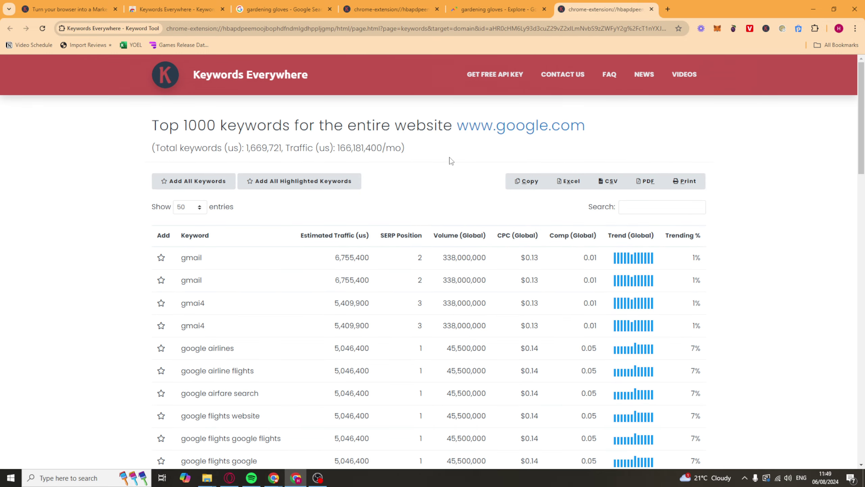
# Step: Open 'The Best Gardening Gloves in 2024' article, accept cookies, and run the gardenersworld.com domain report
pyautogui.click(269, 10)
pyautogui.click(170, 289)
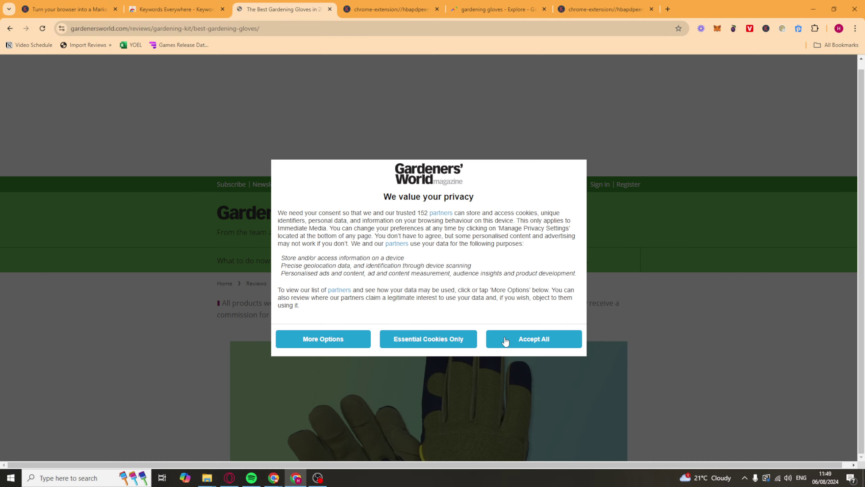
pyautogui.click(519, 338)
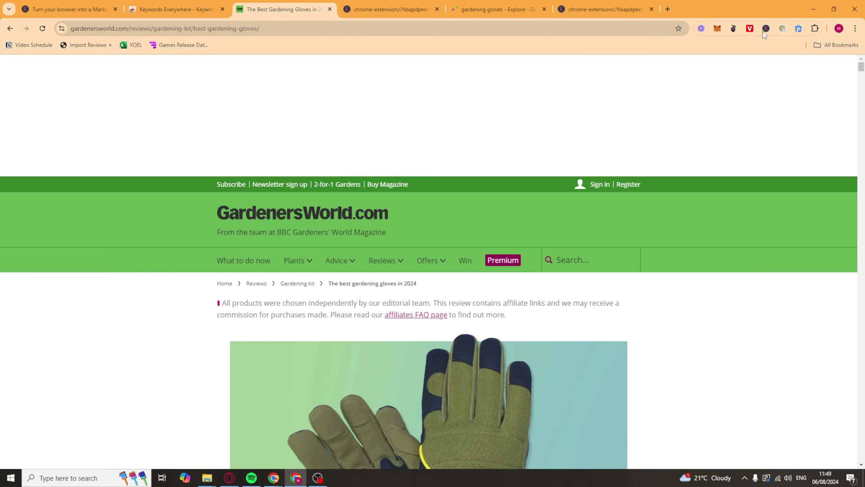
pyautogui.click(766, 29)
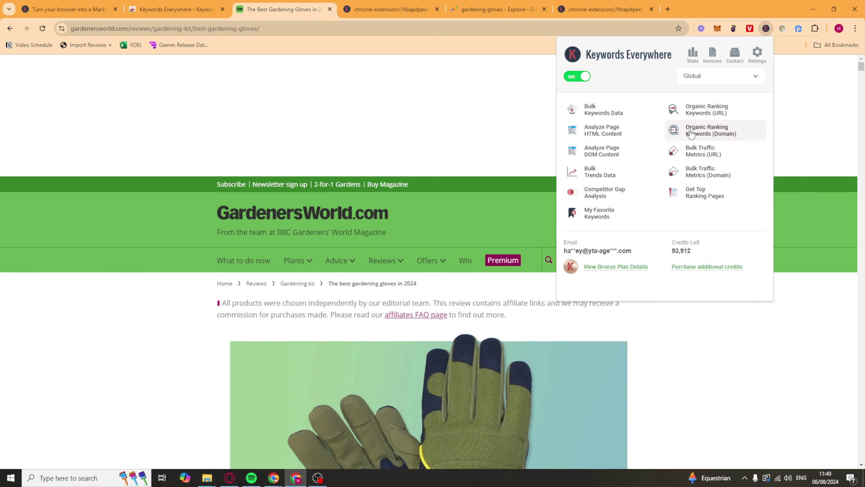
pyautogui.click(706, 133)
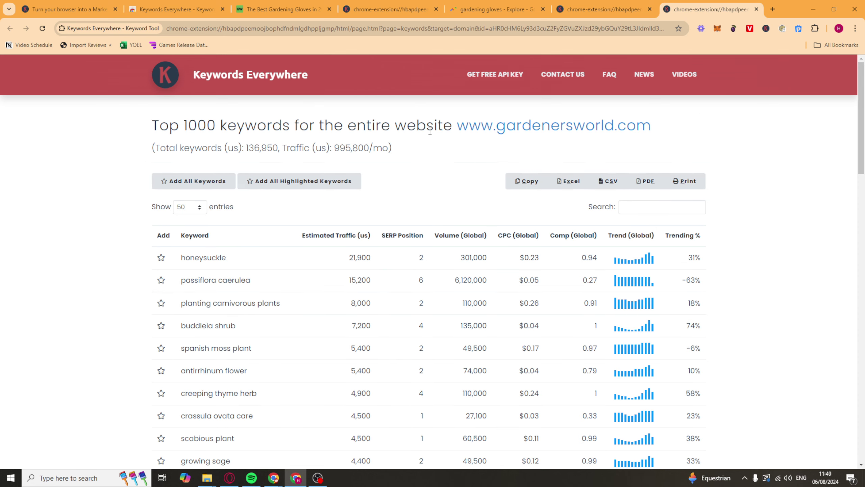
# Step: Review the report's top keyword, honeysuckle, with its 21,900 traffic and SERP position
pyautogui.moveTo(152, 125); pyautogui.dragTo(405, 125)
pyautogui.click(407, 125)
pyautogui.middleClick(128, 232)
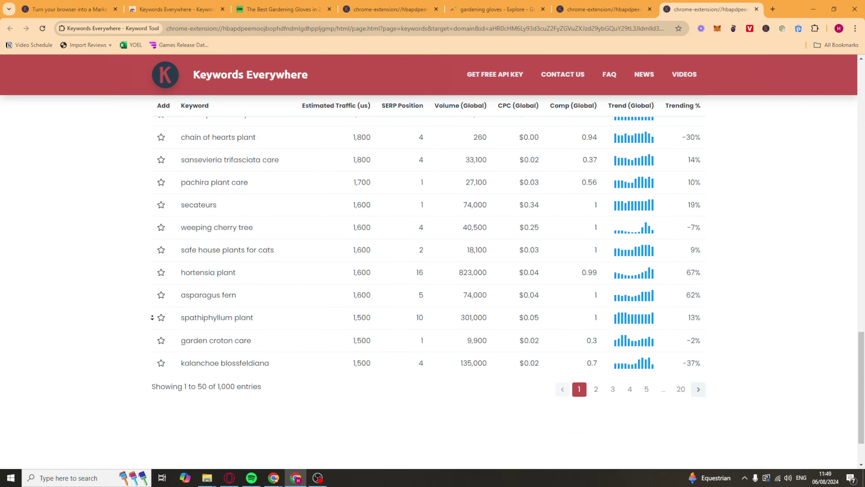
pyautogui.scroll(10, 113, 204)
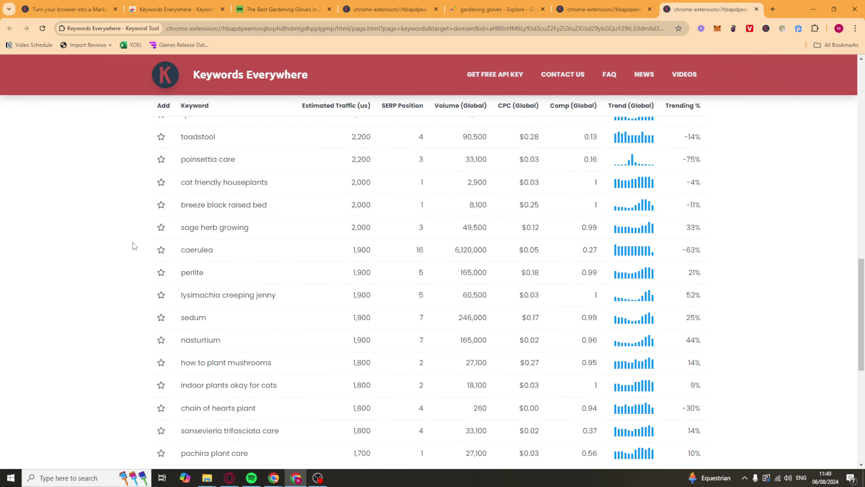
pyautogui.scroll(10, 117, 154)
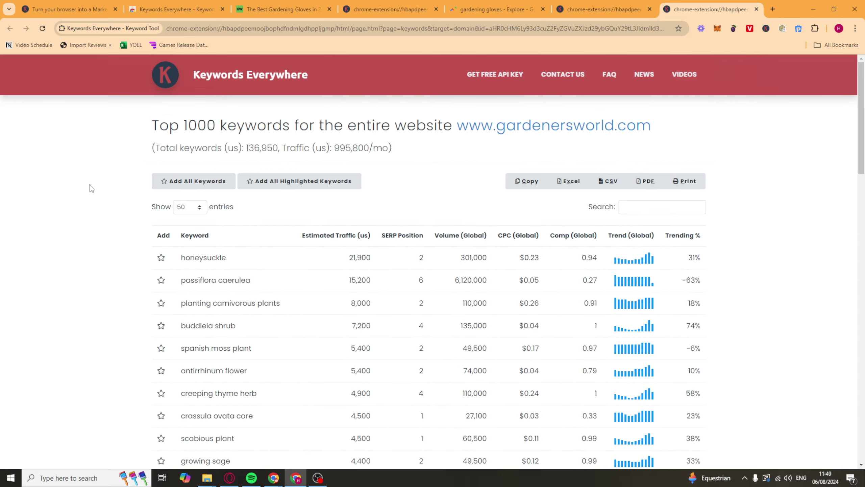
pyautogui.moveTo(180, 258); pyautogui.dragTo(242, 265)
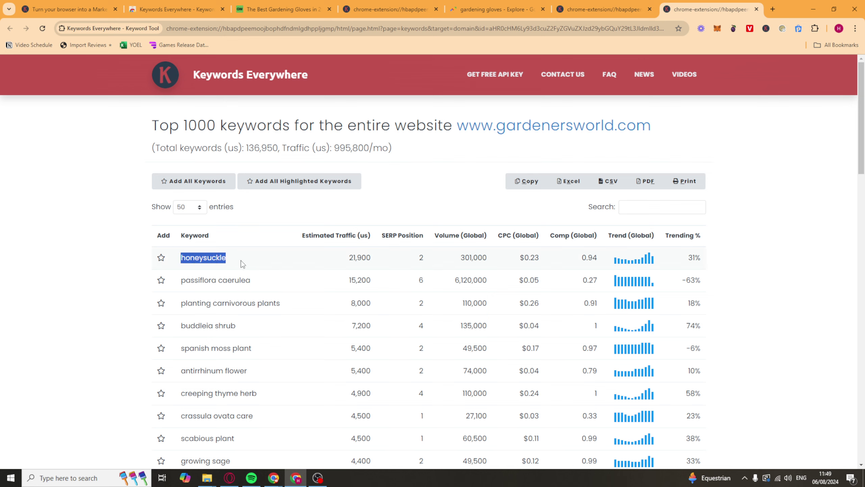
pyautogui.moveTo(343, 258); pyautogui.dragTo(393, 262)
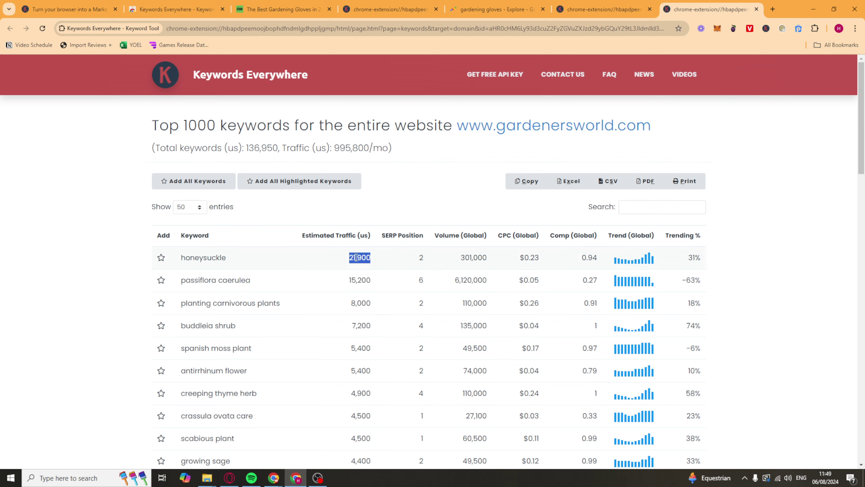
pyautogui.click(344, 255)
pyautogui.moveTo(415, 258); pyautogui.dragTo(438, 262)
pyautogui.click(457, 262)
# Step: Copy the keyword 'passiflora caerulea' from the report's Keyword column
pyautogui.moveTo(184, 282); pyautogui.dragTo(251, 280)
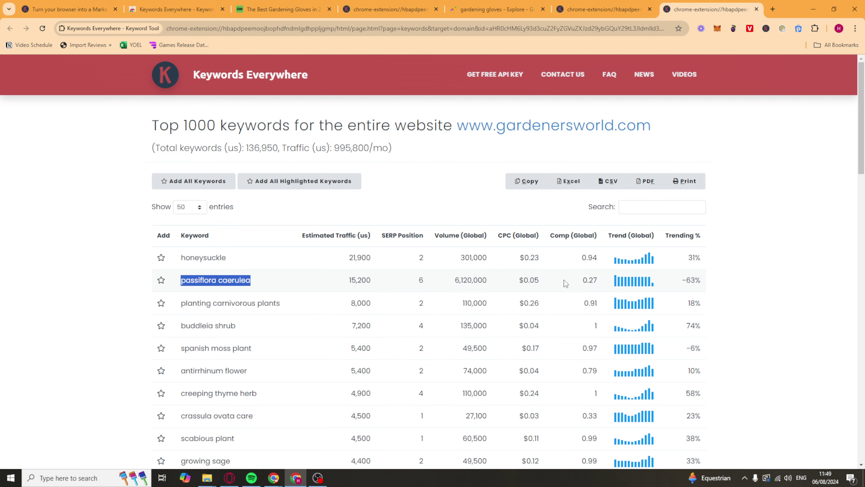
pyautogui.moveTo(576, 280); pyautogui.dragTo(605, 282)
pyautogui.click(590, 278)
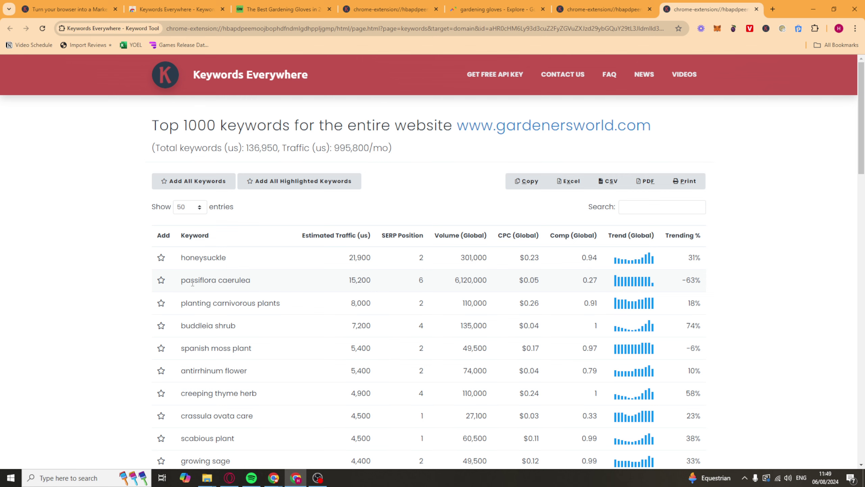
pyautogui.moveTo(204, 283); pyautogui.dragTo(239, 276)
pyautogui.rightClick(238, 276)
pyautogui.click(263, 290)
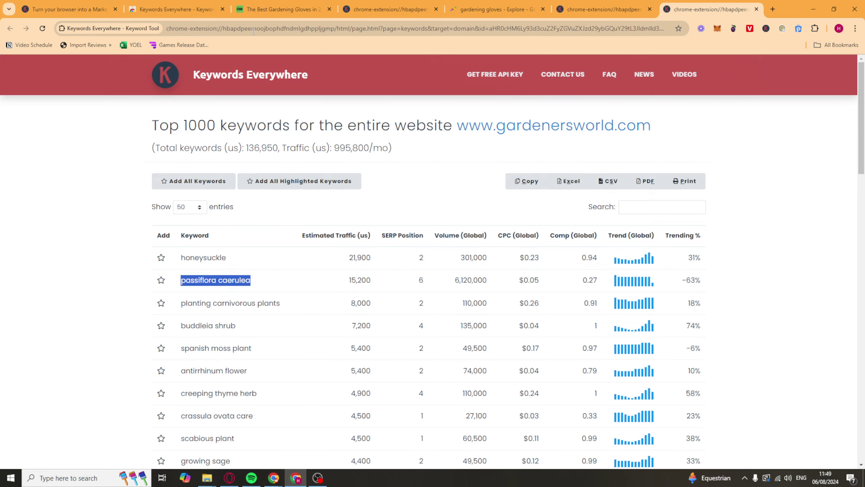
# Step: On the gloves article tab, paste 'passiflora caerulea' into the address bar and search Google
pyautogui.click(272, 10)
pyautogui.rightClick(262, 29)
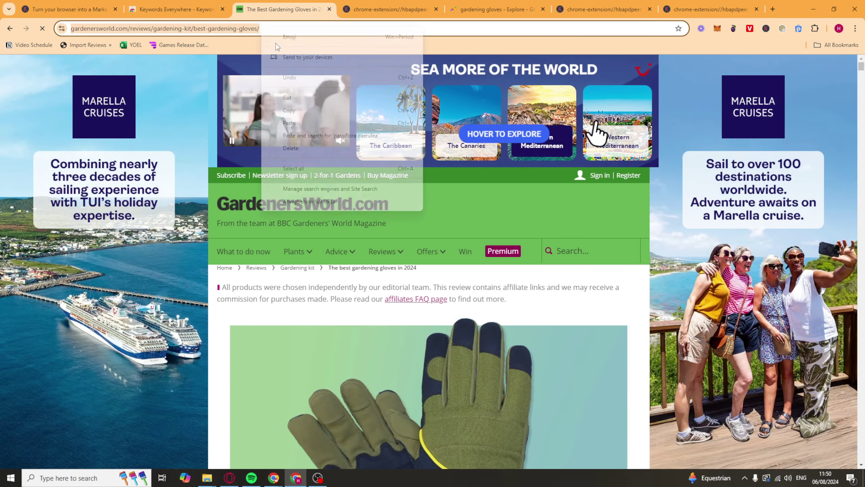
pyautogui.click(309, 123)
pyautogui.press('Return')
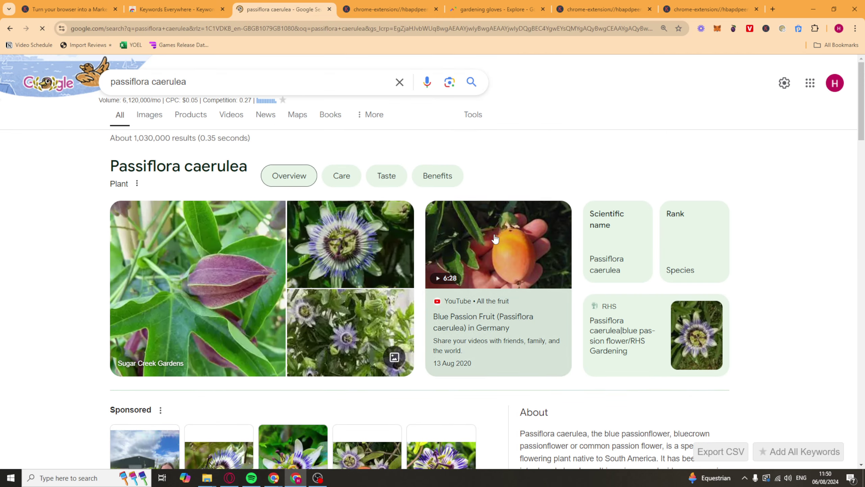
# Step: Look over the passiflora caerulea results, then return to the gardenersworld.com keyword report
pyautogui.middleClick(62, 214)
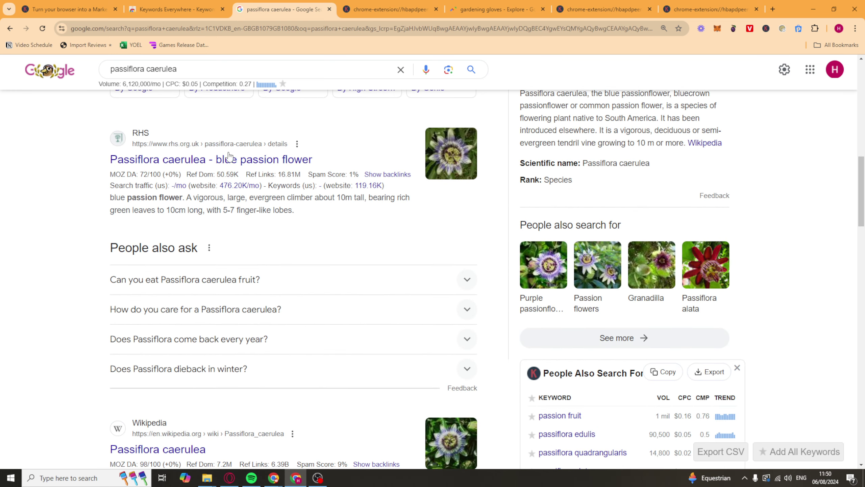
pyautogui.middleClick(61, 182)
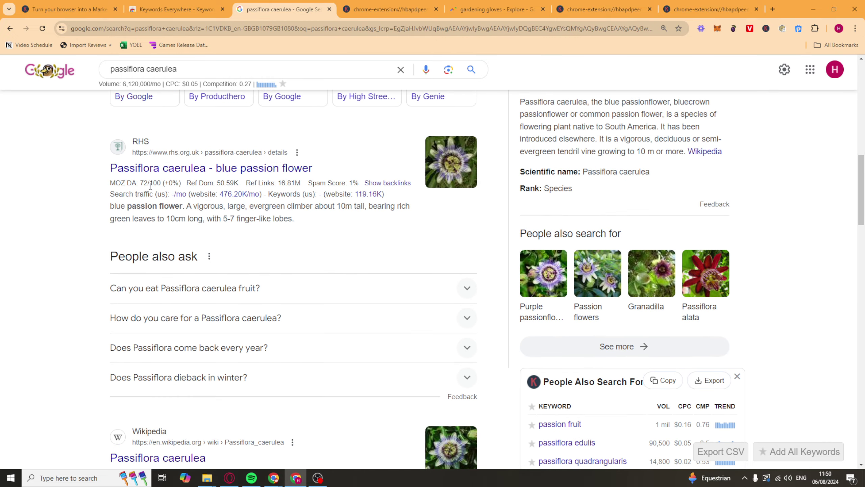
pyautogui.scroll(-3, 35, 253)
pyautogui.scroll(-10, 36, 253)
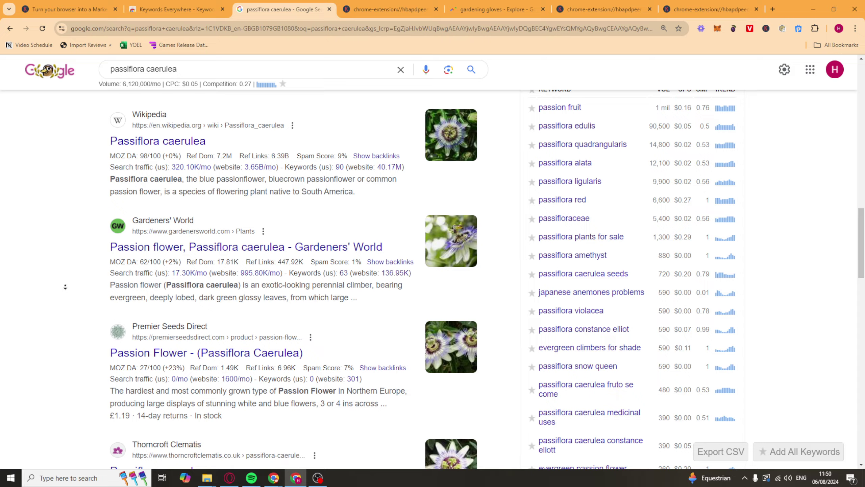
pyautogui.middleClick(54, 335)
pyautogui.scroll(15, 54, 335)
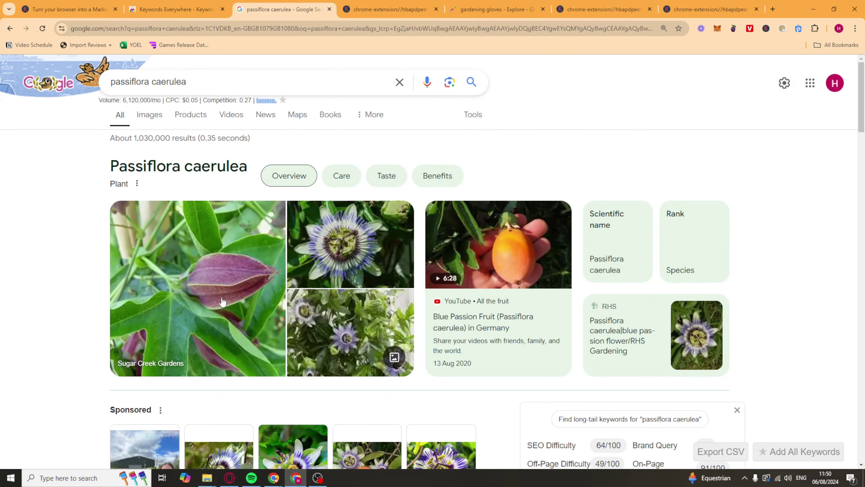
pyautogui.click(715, 9)
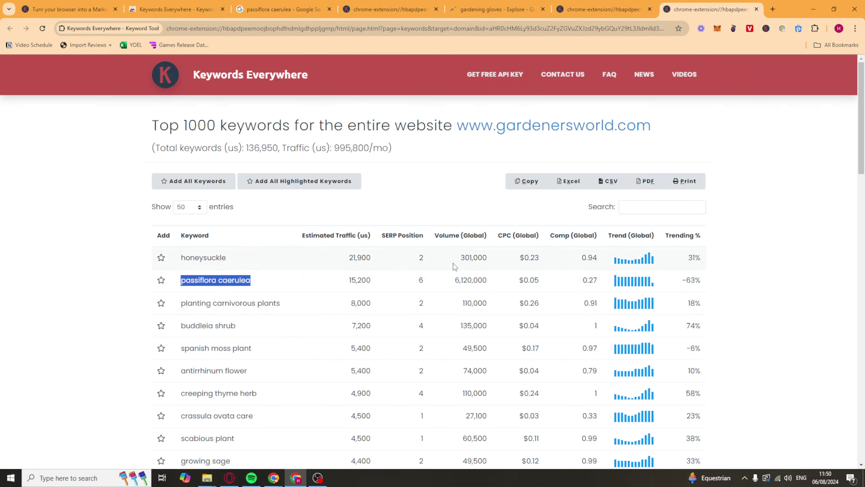
# Step: Highlight the keyword 'crassula ovata care' and its 0.33 competition score in the list
pyautogui.scroll(-2, 443, 317)
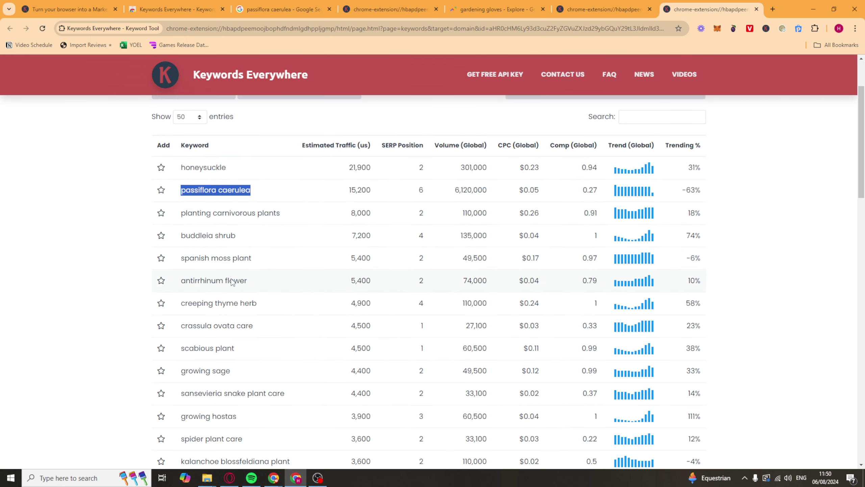
pyautogui.scroll(-1, 594, 298)
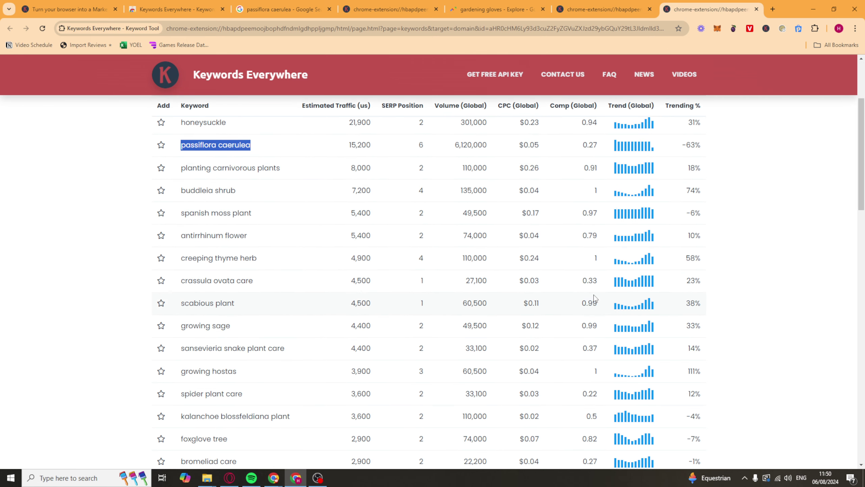
pyautogui.tripleClick(218, 281)
pyautogui.doubleClick(583, 279)
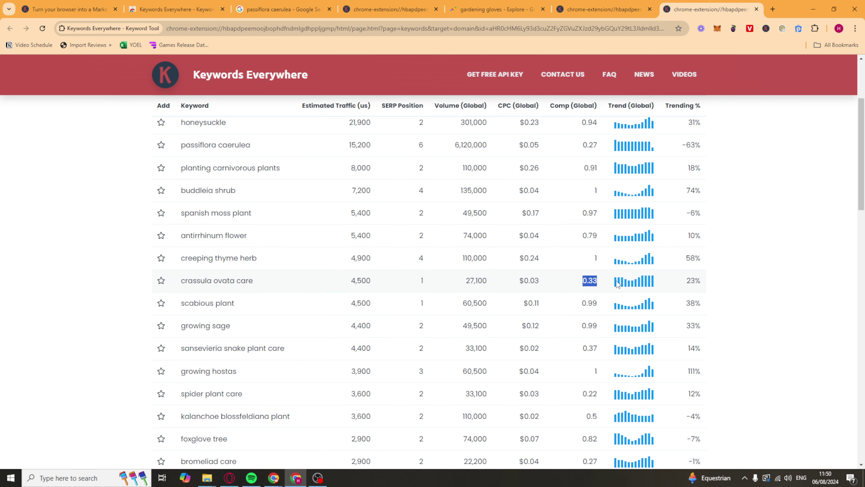
pyautogui.click(585, 280)
# Step: Browse further down the keyword list, then return to the passiflora caerulea Google results
pyautogui.scroll(-1, 588, 292)
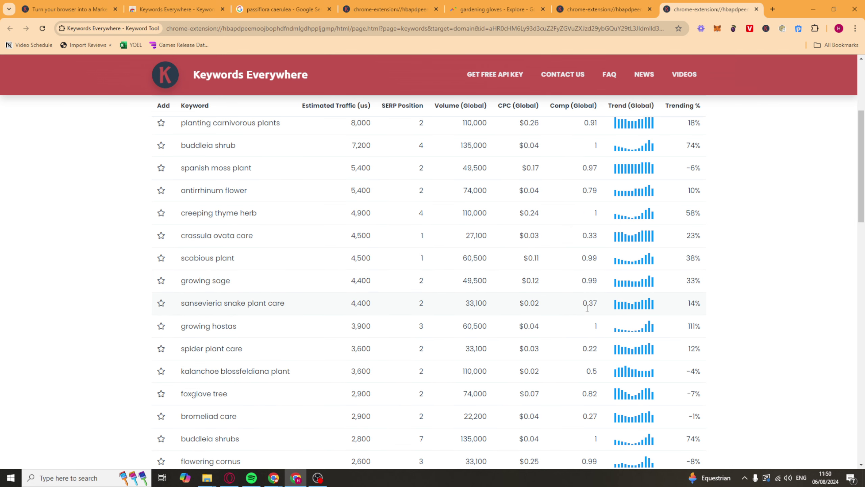
pyautogui.scroll(-8, 591, 348)
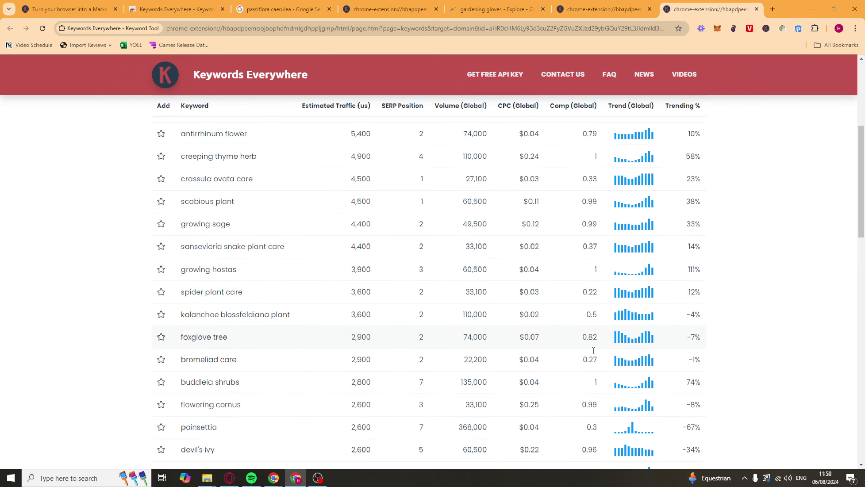
pyautogui.scroll(-5, 586, 336)
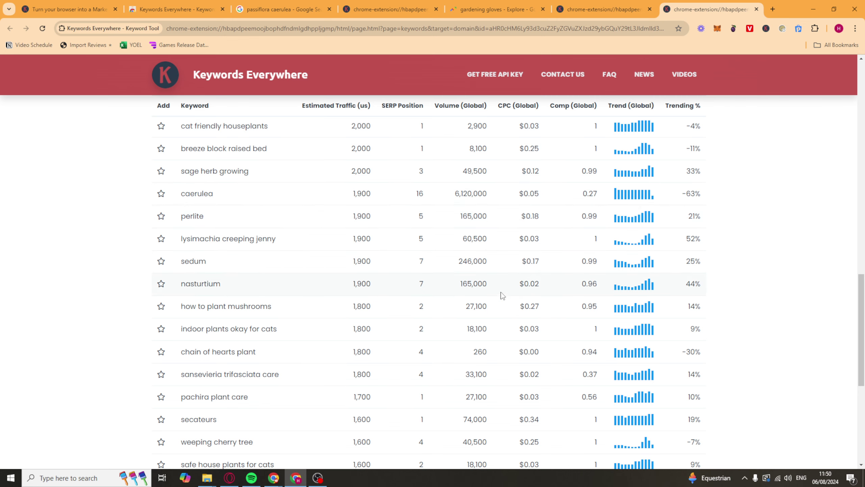
pyautogui.scroll(15, 502, 295)
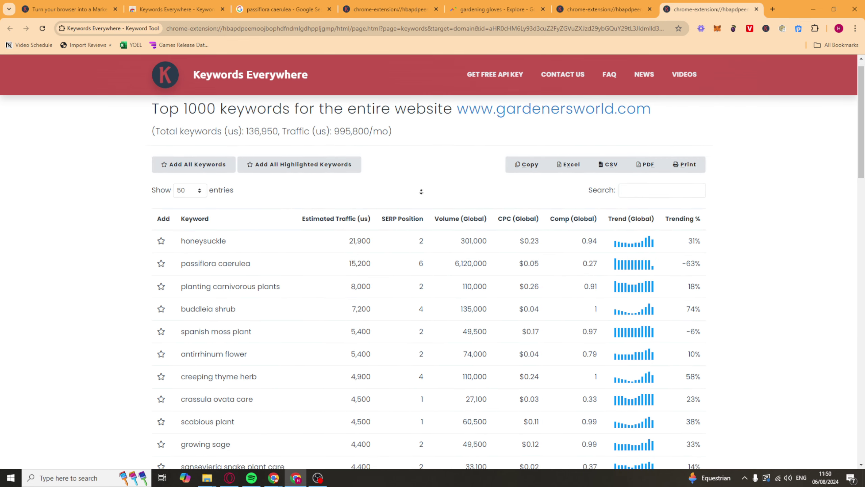
pyautogui.scroll(-1, 421, 191)
pyautogui.scroll(2, 509, 228)
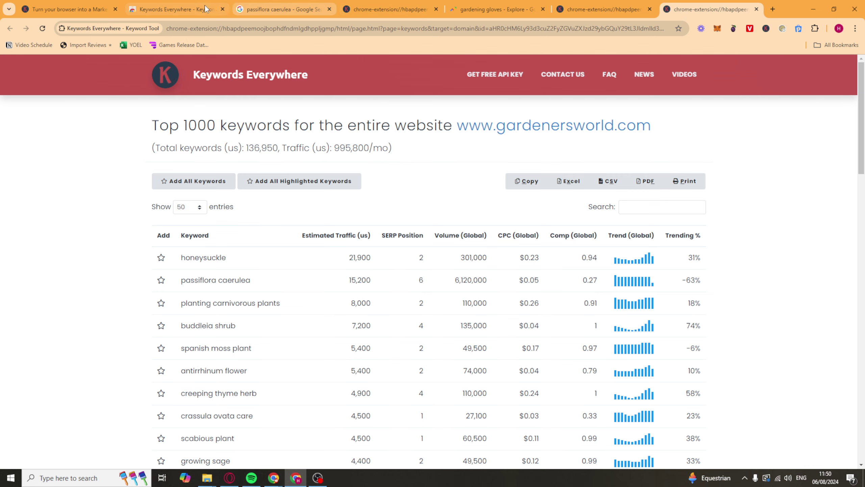
pyautogui.click(299, 4)
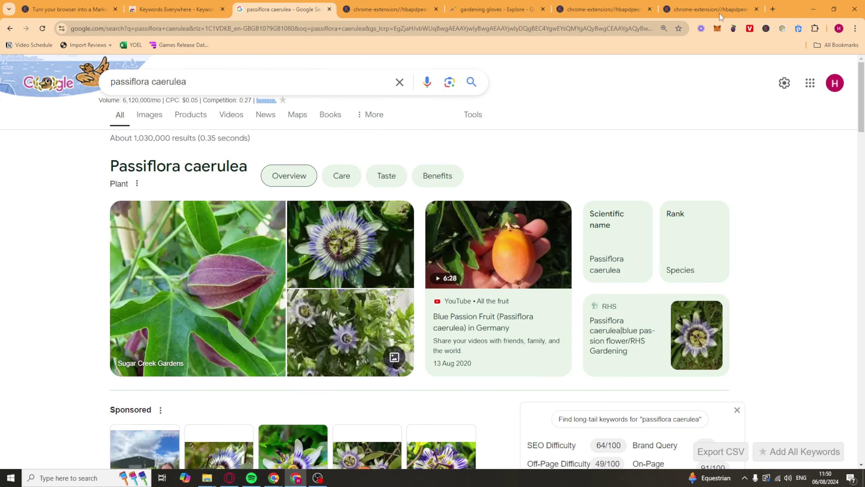
# Step: Open the RHS Passiflora caerulea result, then view and dismiss the Keywords Everywhere tools menu
pyautogui.scroll(-10, 153, 237)
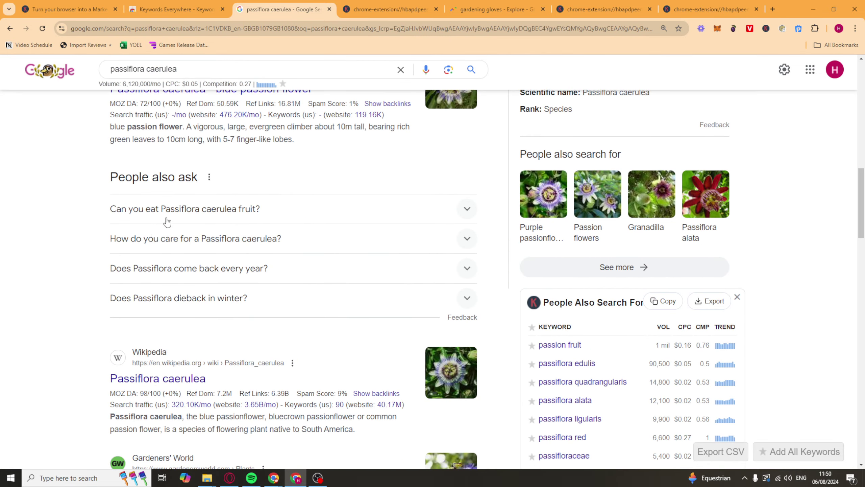
pyautogui.scroll(4, 197, 385)
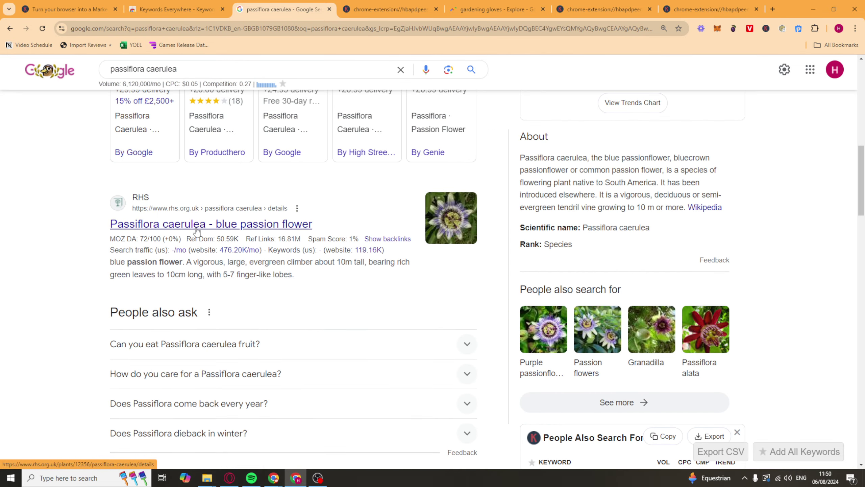
pyautogui.click(197, 231)
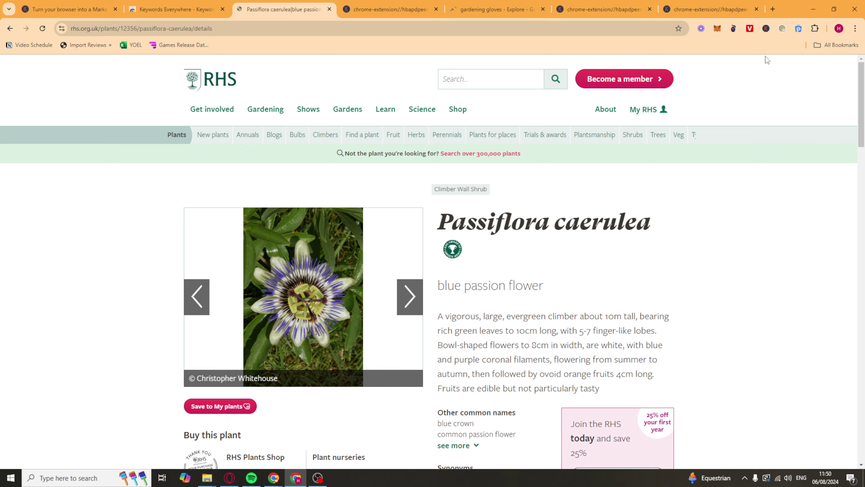
pyautogui.click(766, 28)
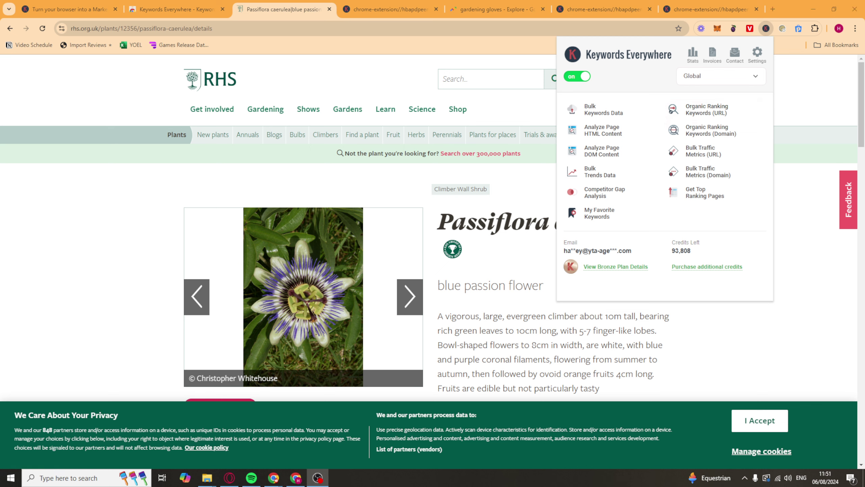
pyautogui.click(493, 278)
# Step: Accept the RHS cookie notice and highlight the Passiflora caerulea page title
pyautogui.scroll(-3, 492, 277)
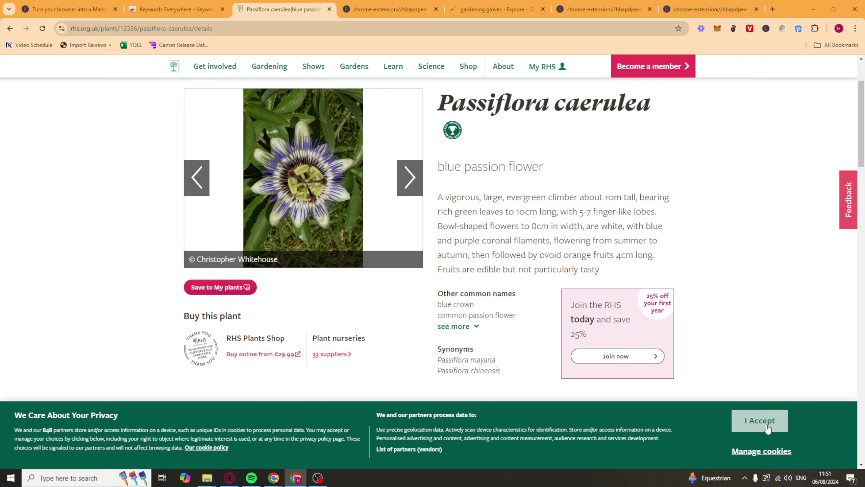
pyautogui.click(760, 420)
pyautogui.scroll(-4, 519, 209)
pyautogui.scroll(-3, 404, 290)
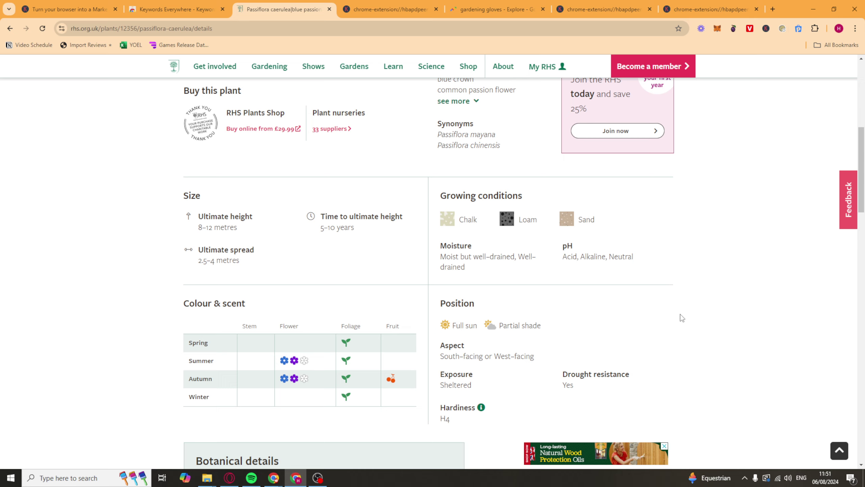
pyautogui.scroll(10, 681, 317)
pyautogui.moveTo(430, 221); pyautogui.dragTo(644, 246)
pyautogui.click(593, 276)
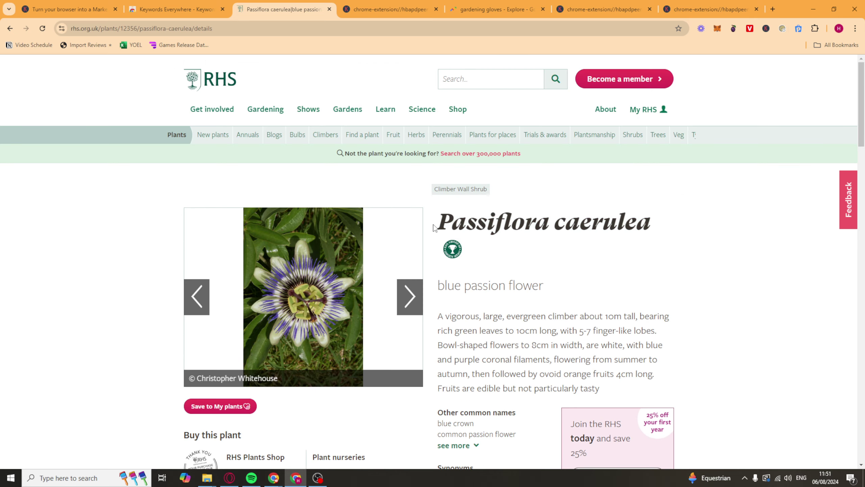